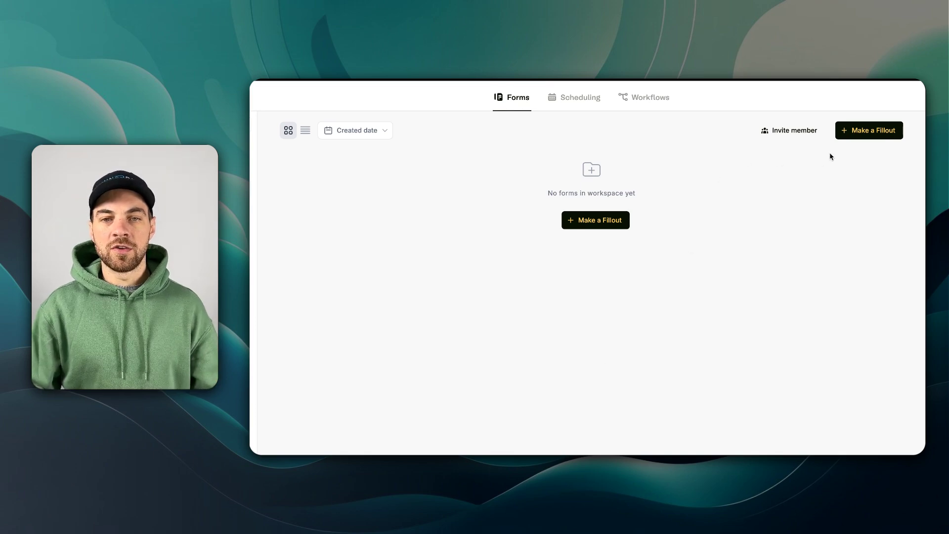
- Create a new form and choose Blank form as the starting point
left_click(856, 134)
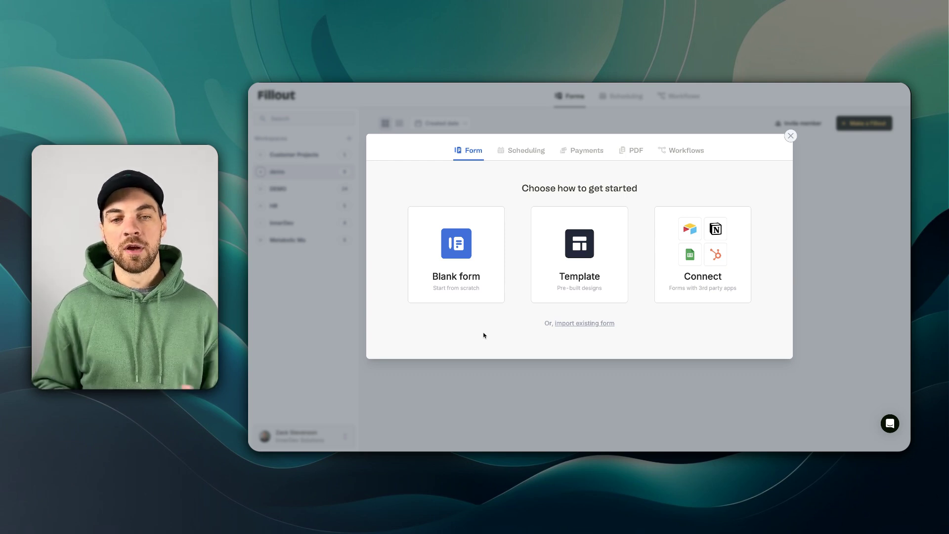
left_click(496, 291)
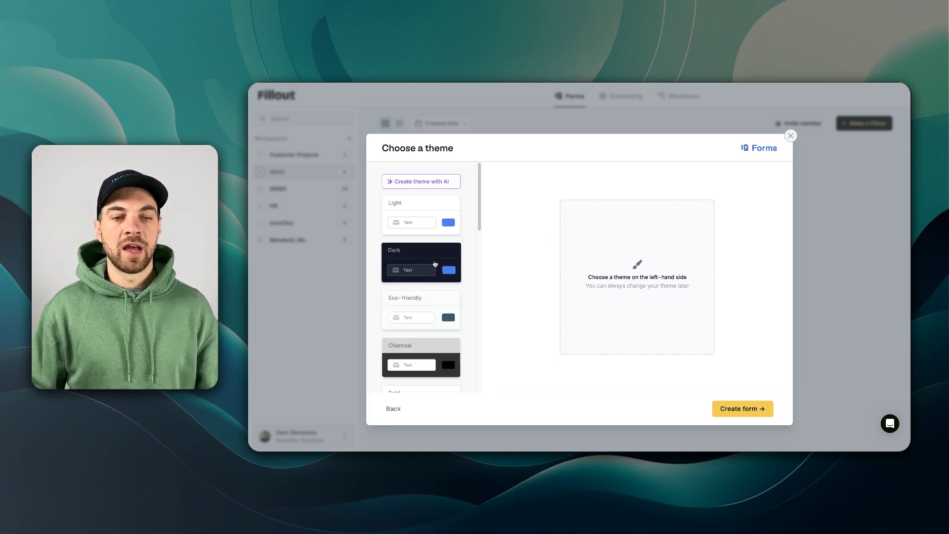
- Pick the Dark theme and create the Personal Trainer Intake form
left_click(432, 257)
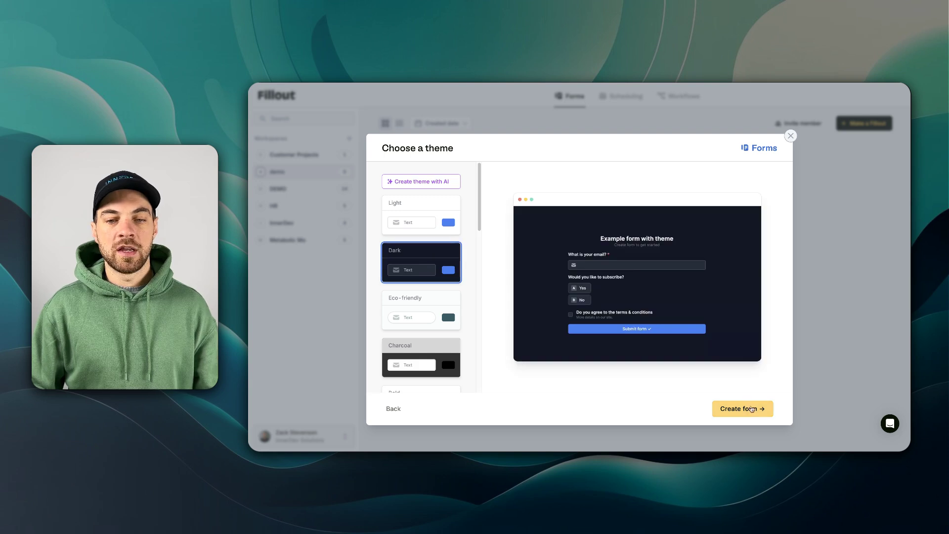
left_click(746, 408)
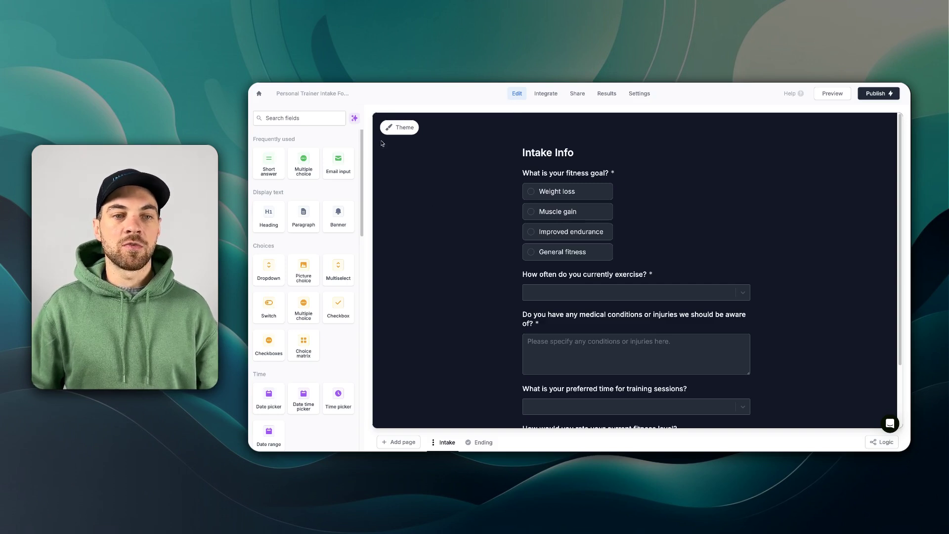
- Try the AI question generator's multiple-questions mode, then close it
left_click(351, 120)
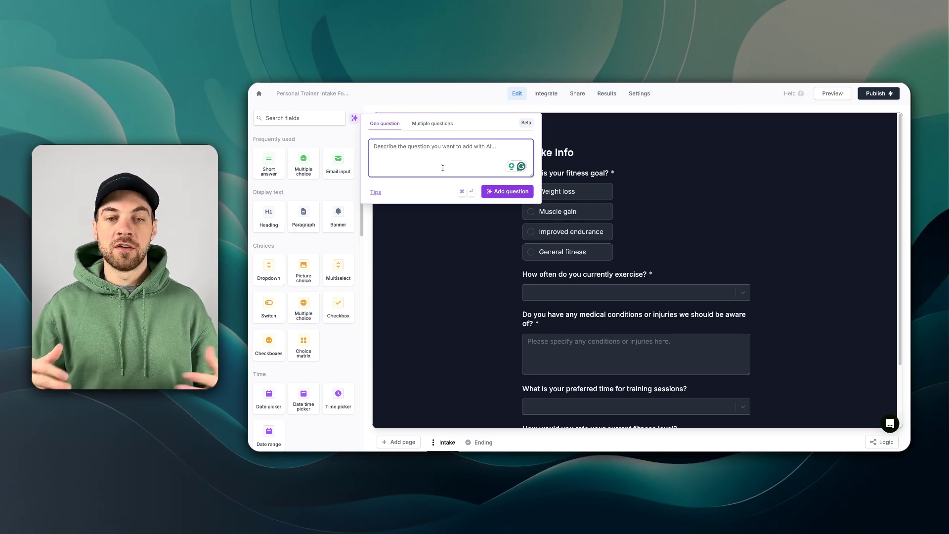
left_click(431, 126)
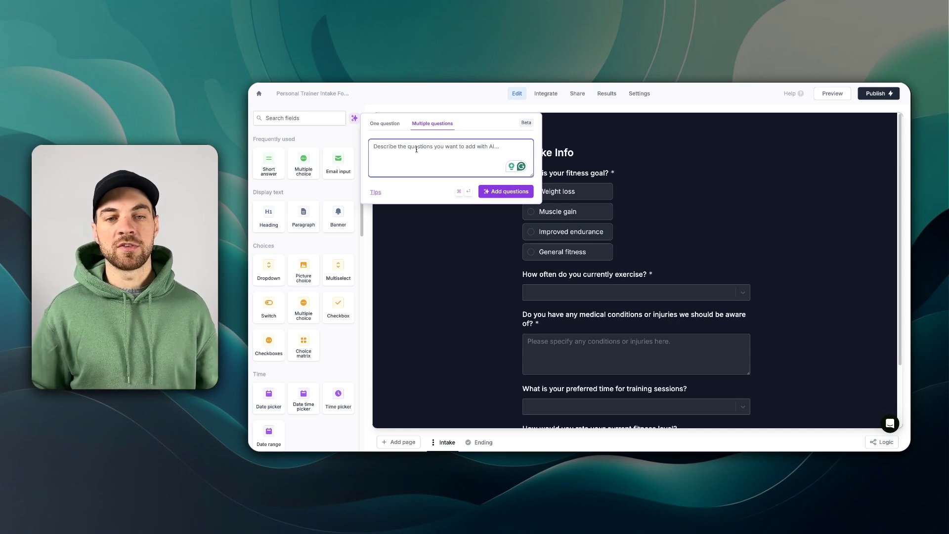
left_click(415, 99)
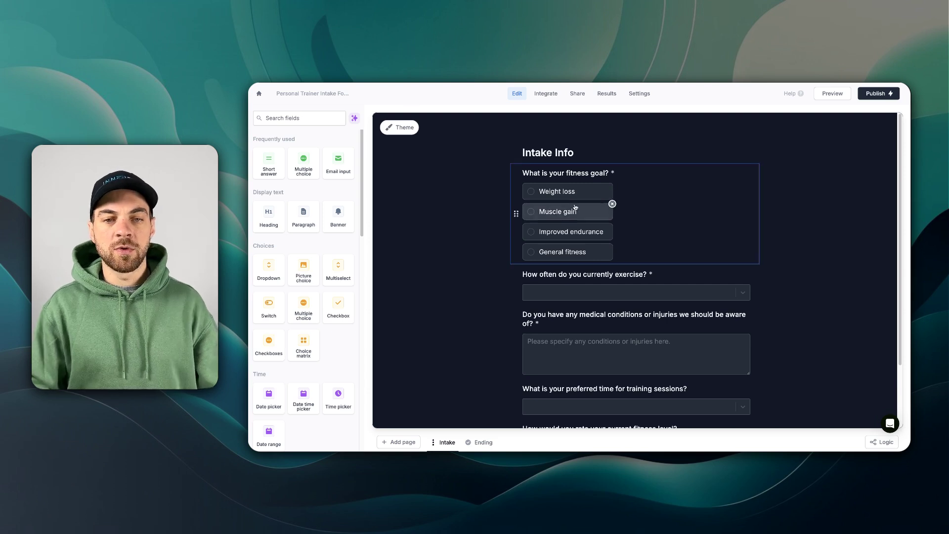
- Scroll through the intake form and bring up the page-type chooser for a new page
scroll(573, 210, "down", 1)
scroll(575, 211, "up", 1)
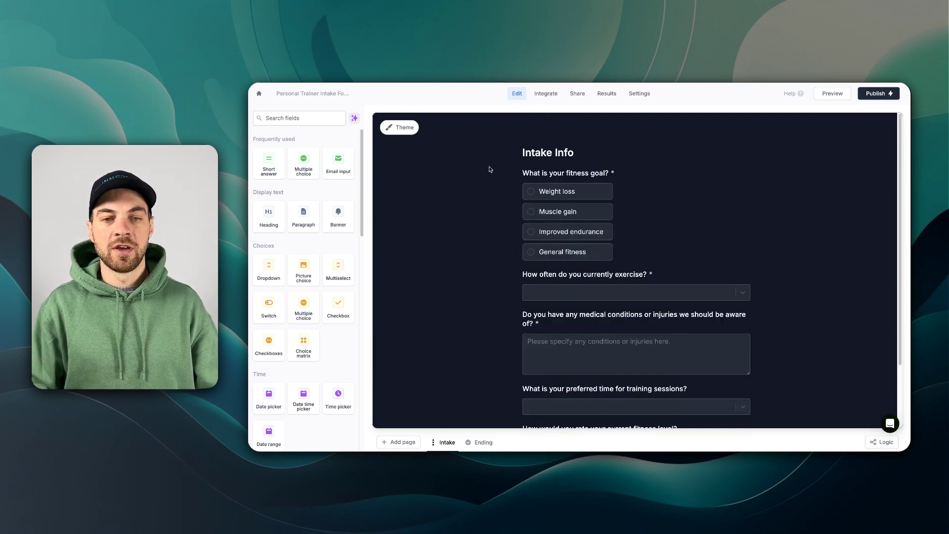
scroll(574, 223, "down", 1)
scroll(574, 223, "down", 2)
scroll(698, 362, "up", 3)
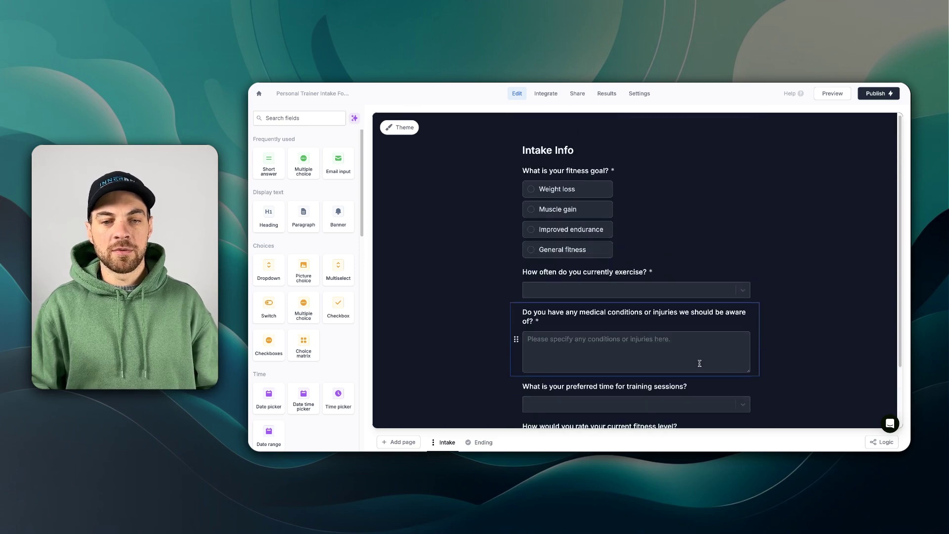
scroll(565, 263, "down", 2)
scroll(565, 263, "up", 2)
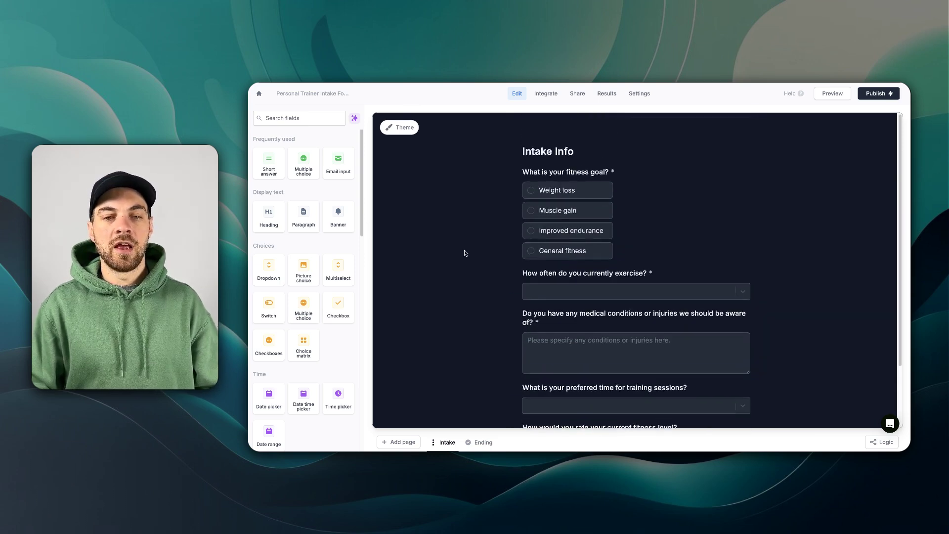
scroll(493, 307, "down", 1)
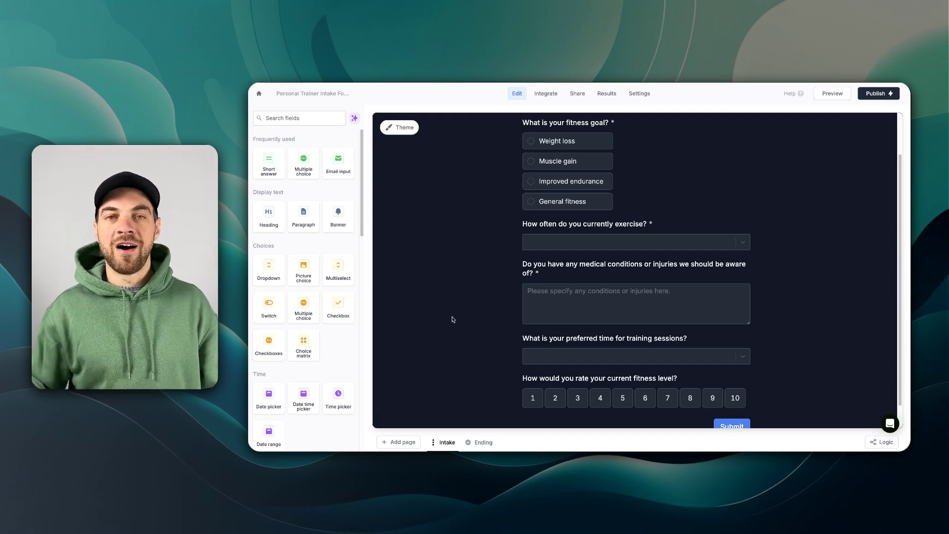
left_click(398, 442)
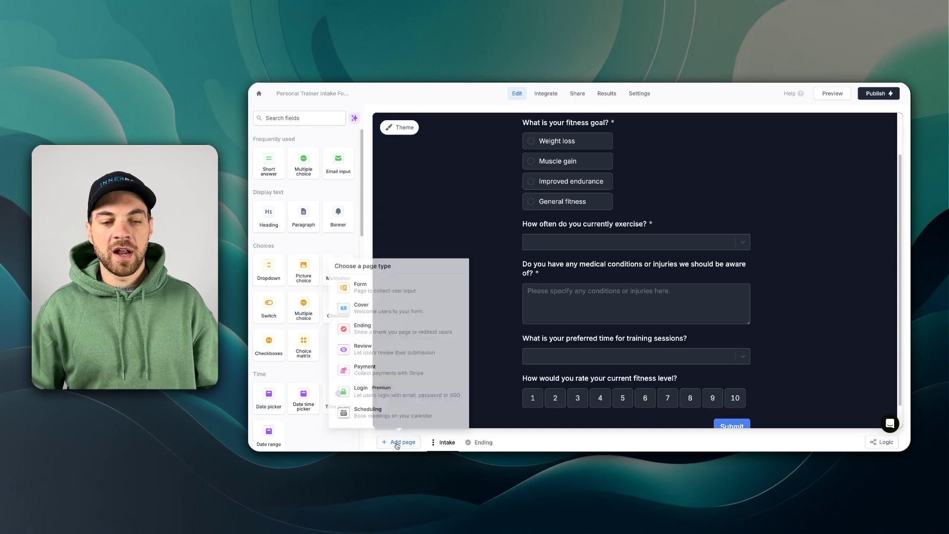
- Add a Form page named 'Contact info' and move it ahead of the Intake page
left_click(369, 282)
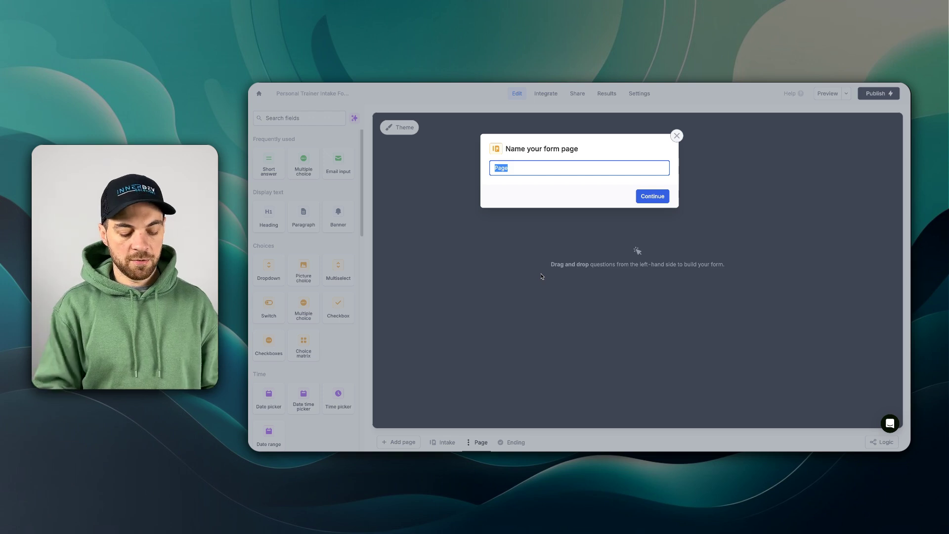
type("Contact in")
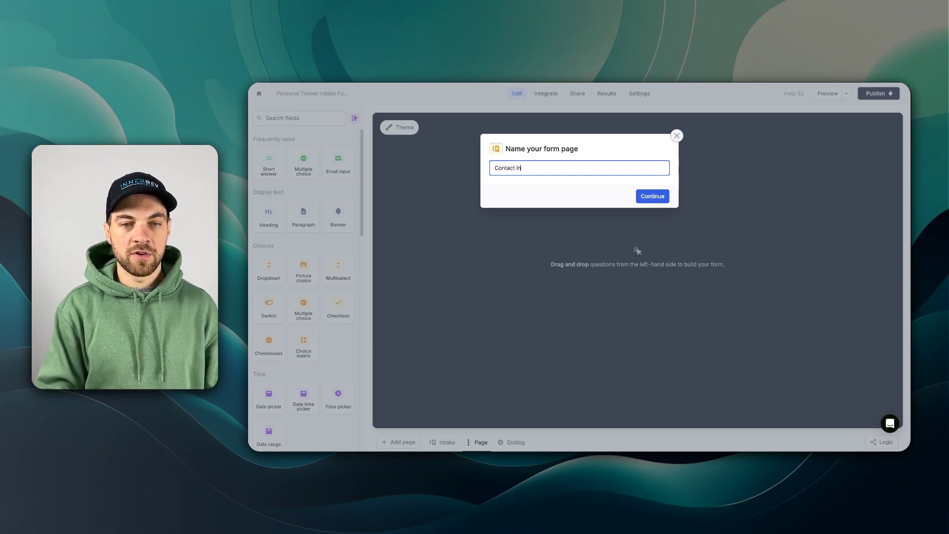
type("fo")
key("Return")
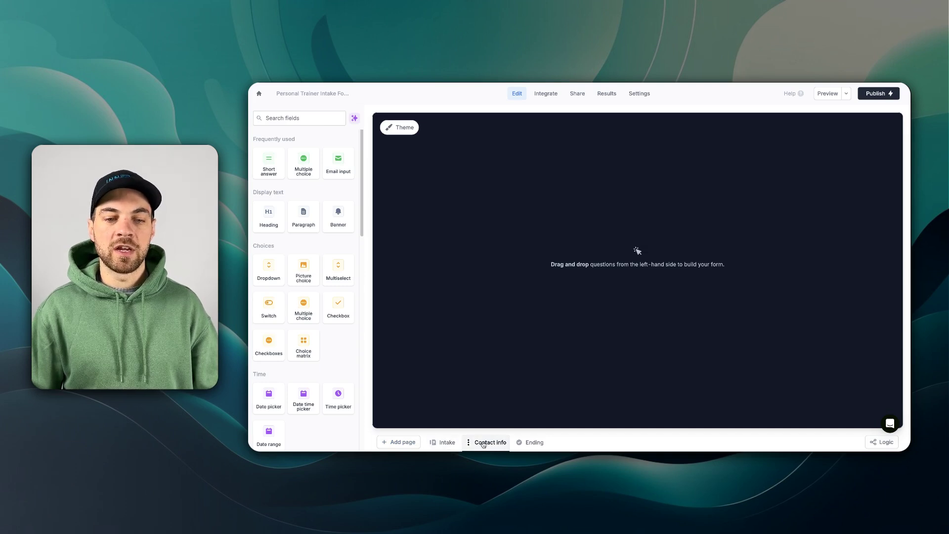
left_click_drag(483, 445, 455, 444)
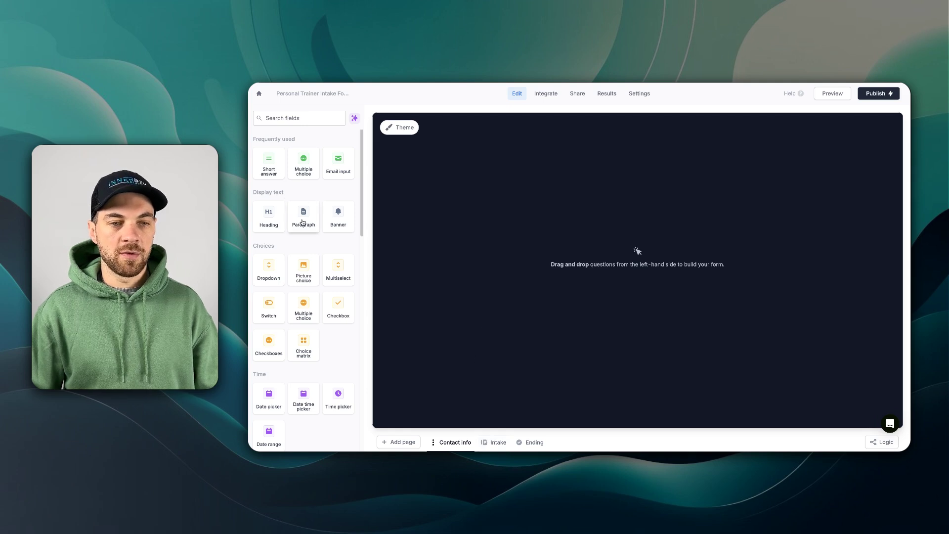
- Add an 'Intake Form' heading with a 'Contact Details' Heading 3 subheading
left_click(271, 216)
type("Intake ")
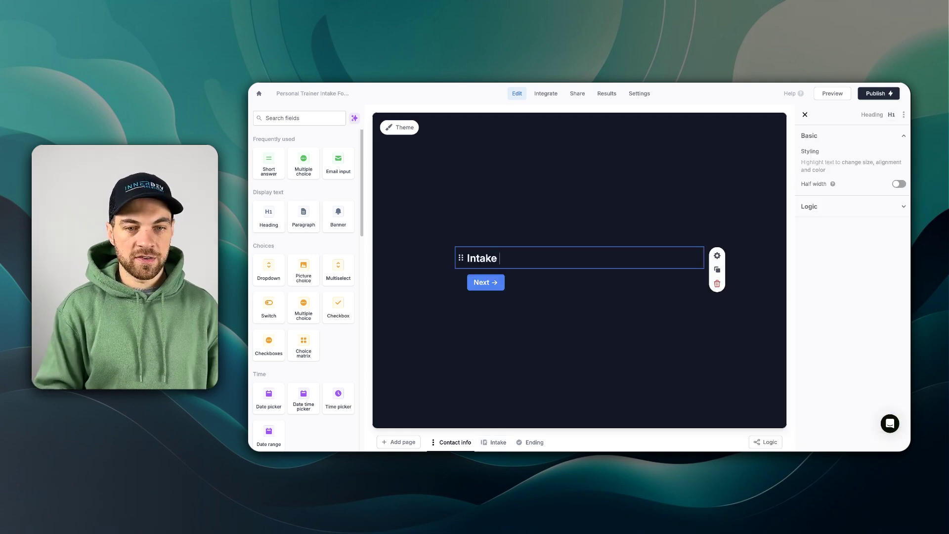
type("IForm")
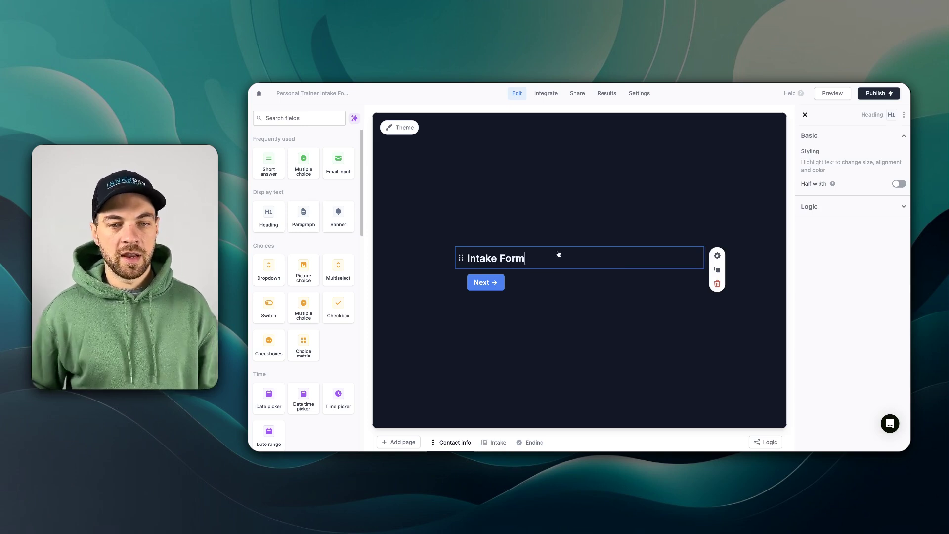
key("Return")
type("Contact")
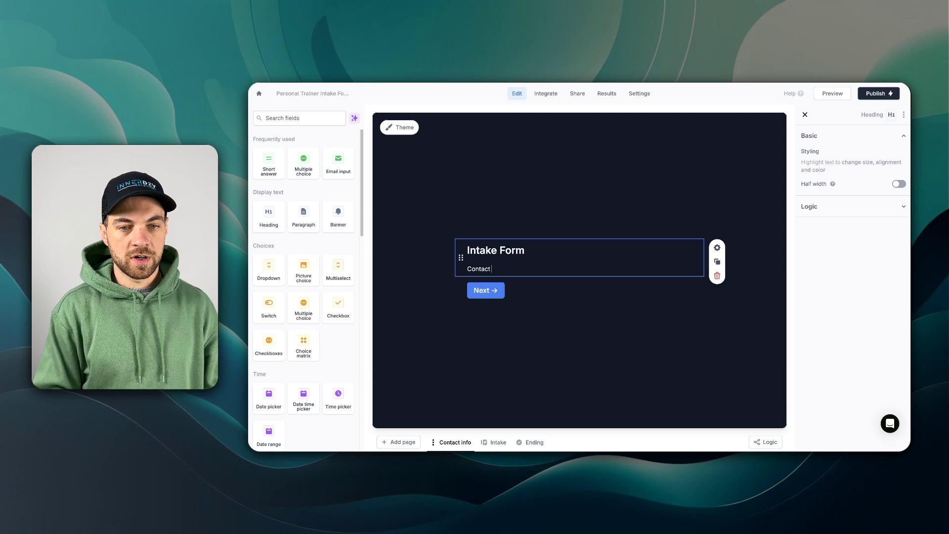
type(" Details")
left_click_drag(512, 268, 468, 269)
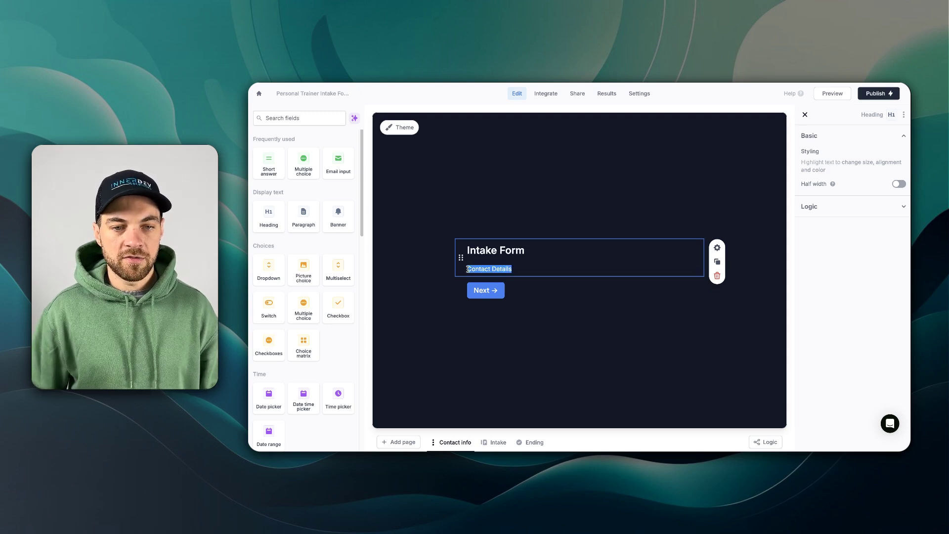
left_click(489, 253)
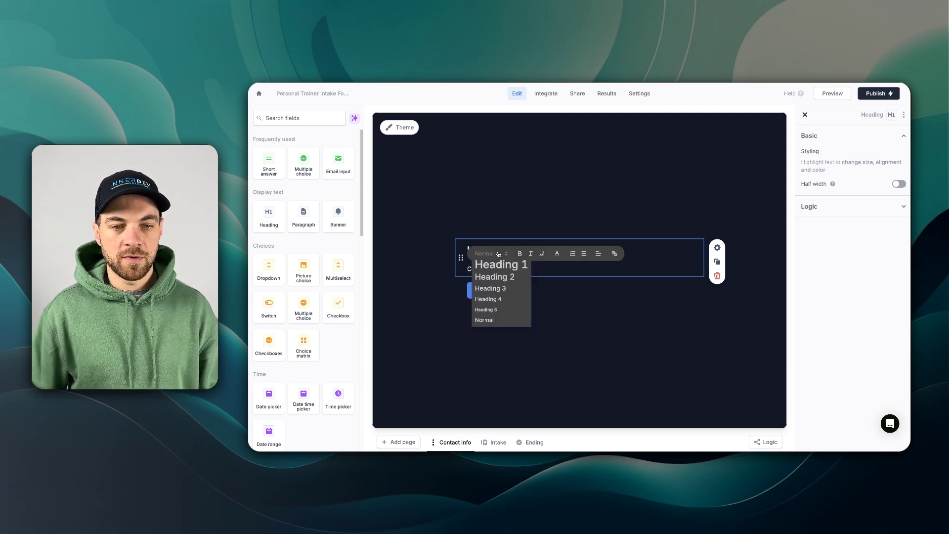
left_click(497, 288)
left_click(568, 297)
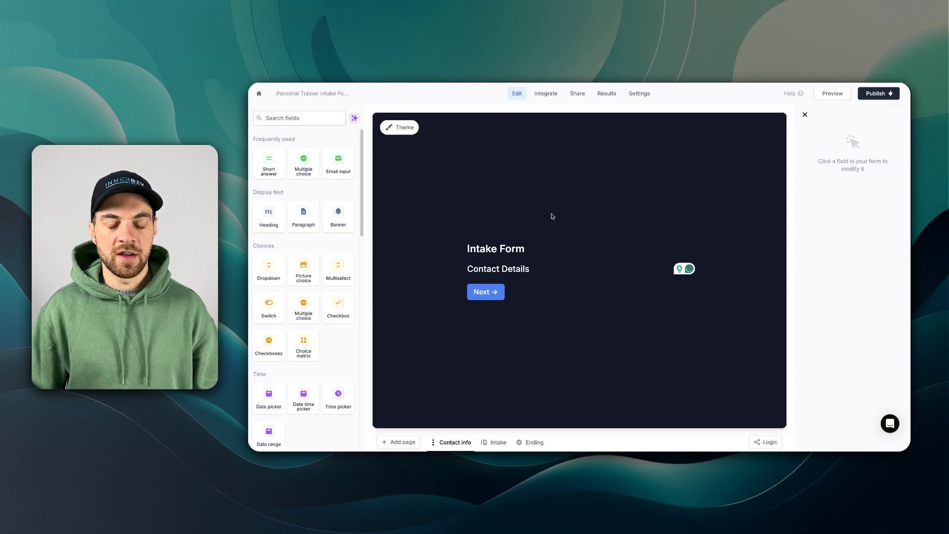
- Right-align the Contact info page's Next button
left_click(551, 297)
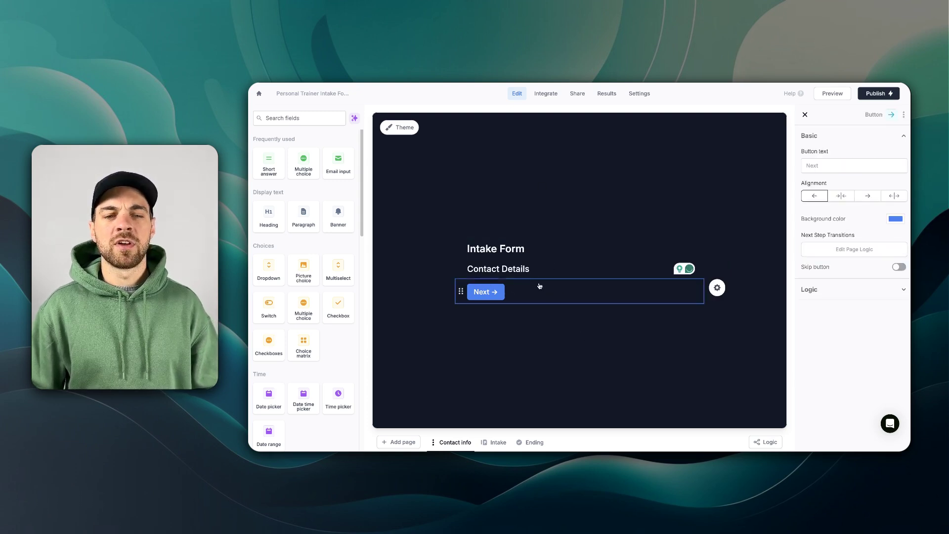
left_click(866, 196)
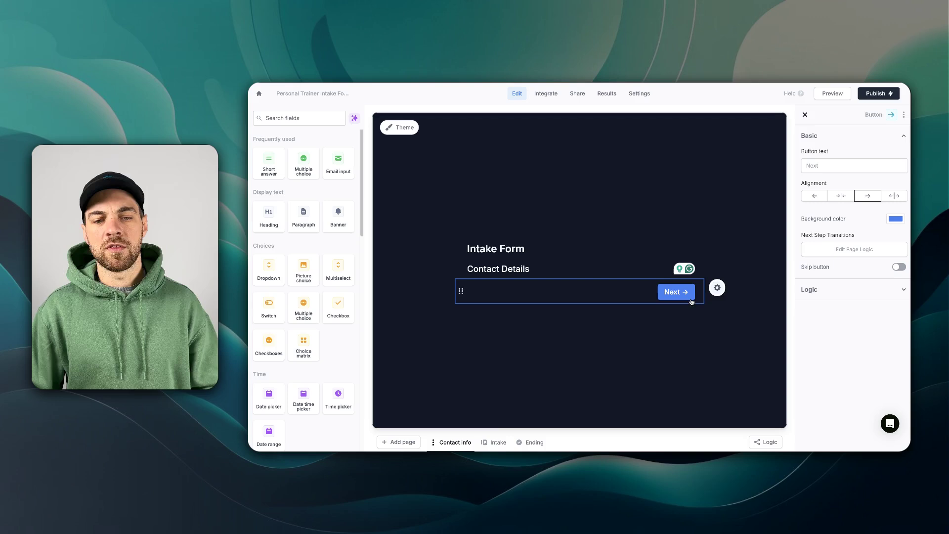
left_click(441, 342)
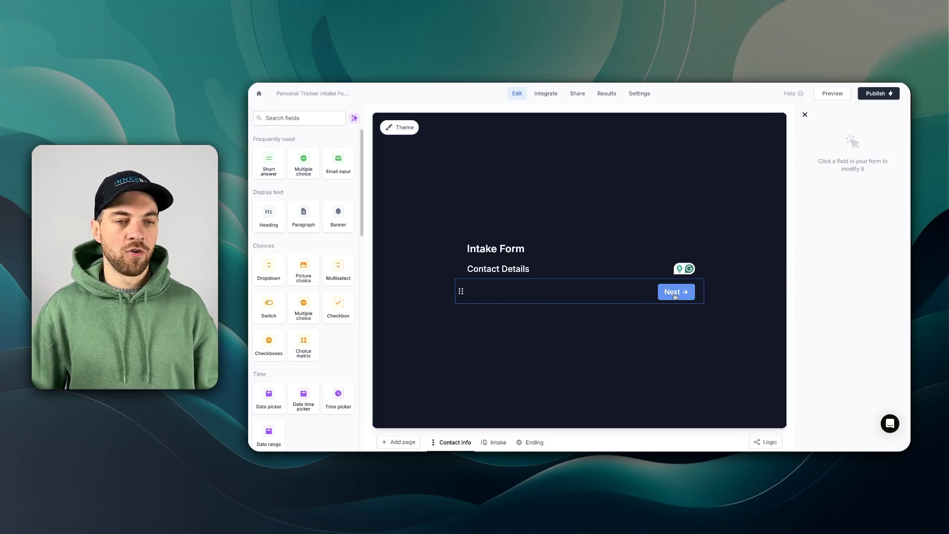
- Add side-by-side 'First Name' and 'Last Name' short answers plus an Email field
left_click(273, 171)
left_click(271, 167)
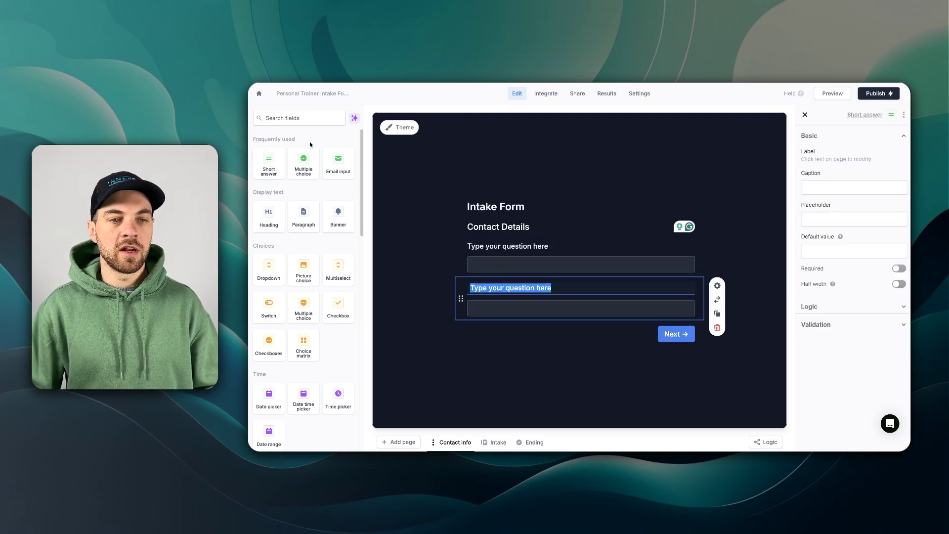
left_click(338, 164)
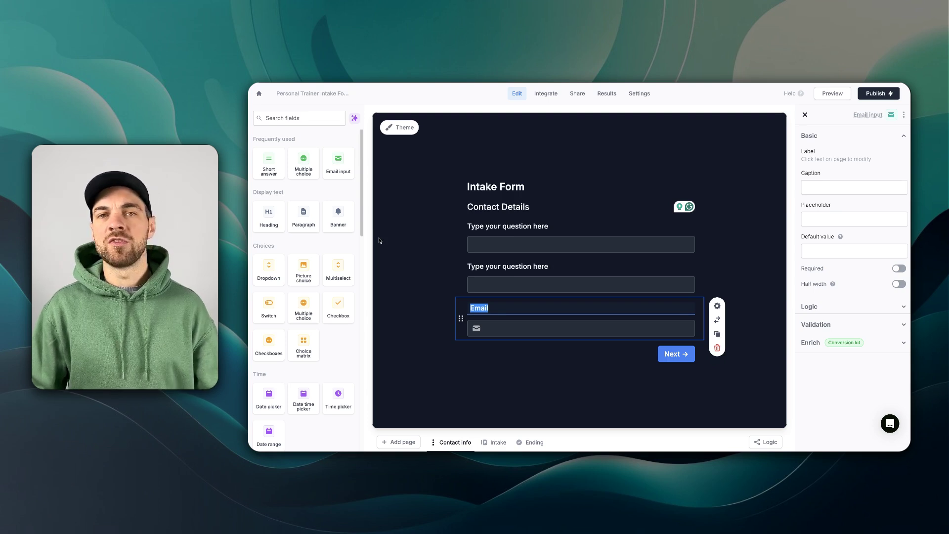
left_click_drag(460, 278, 693, 246)
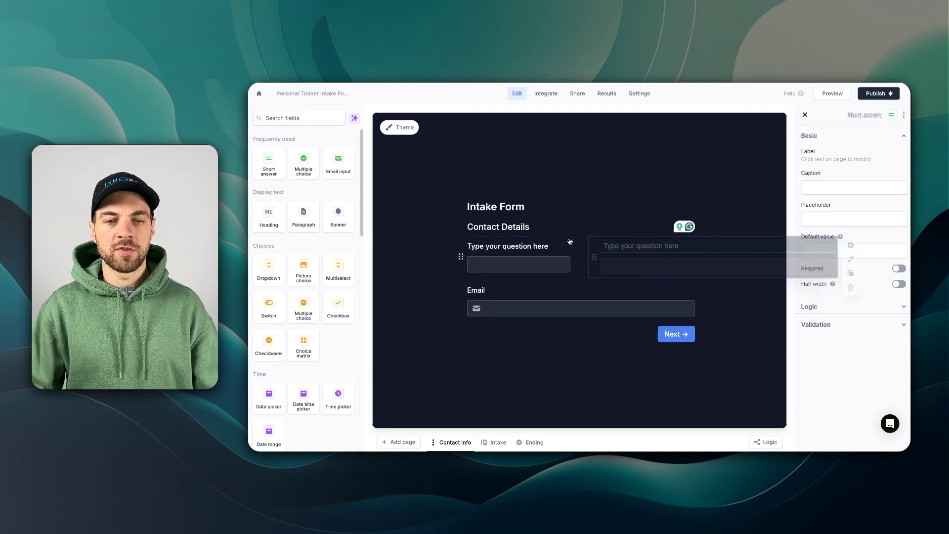
left_click_drag(570, 241, 574, 245)
triple_click(491, 246)
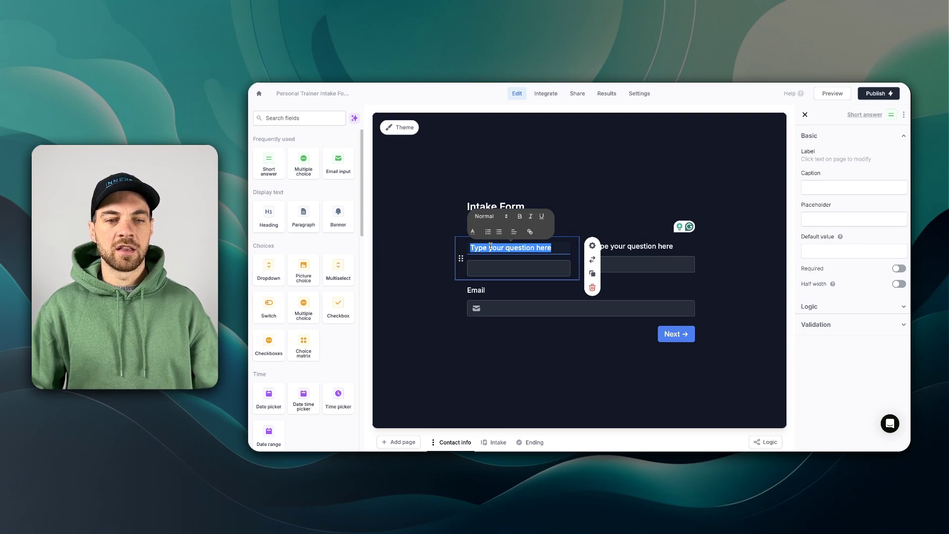
type("F")
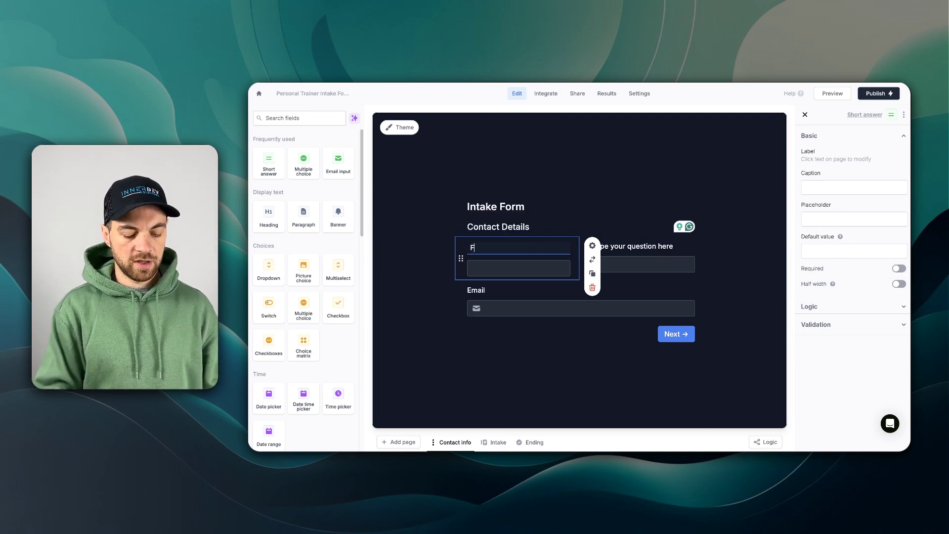
type("irst Name")
triple_click(626, 248)
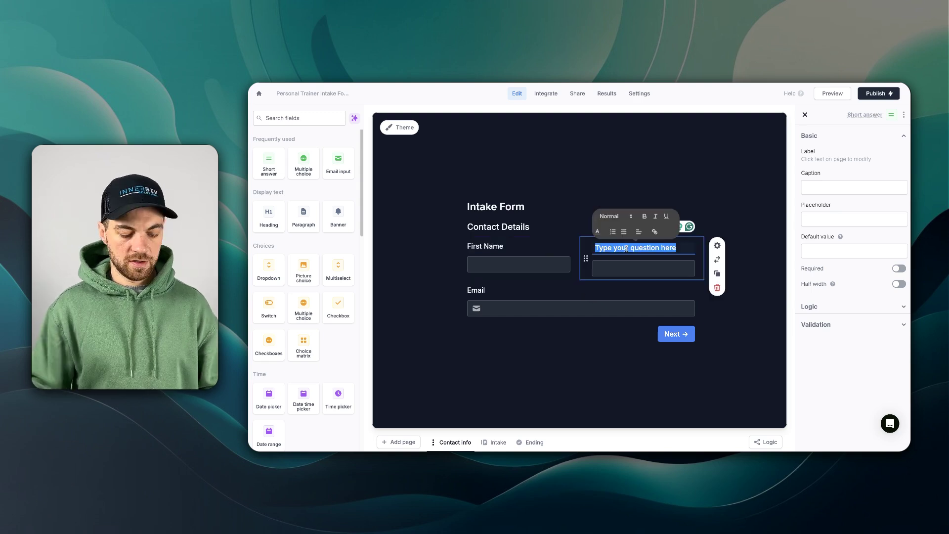
type("Last Name")
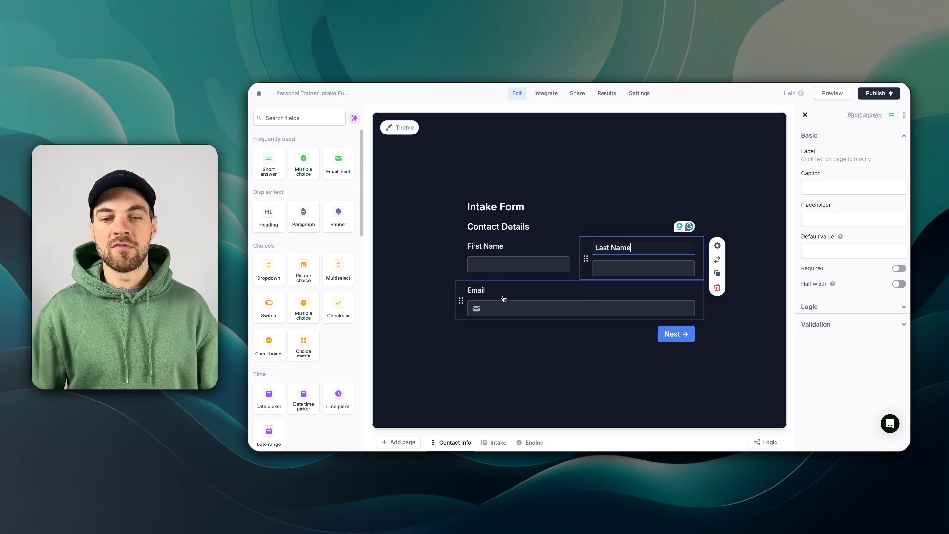
- Make First Name, Last Name and Email required, then open Logic > Calculations
left_click(525, 247)
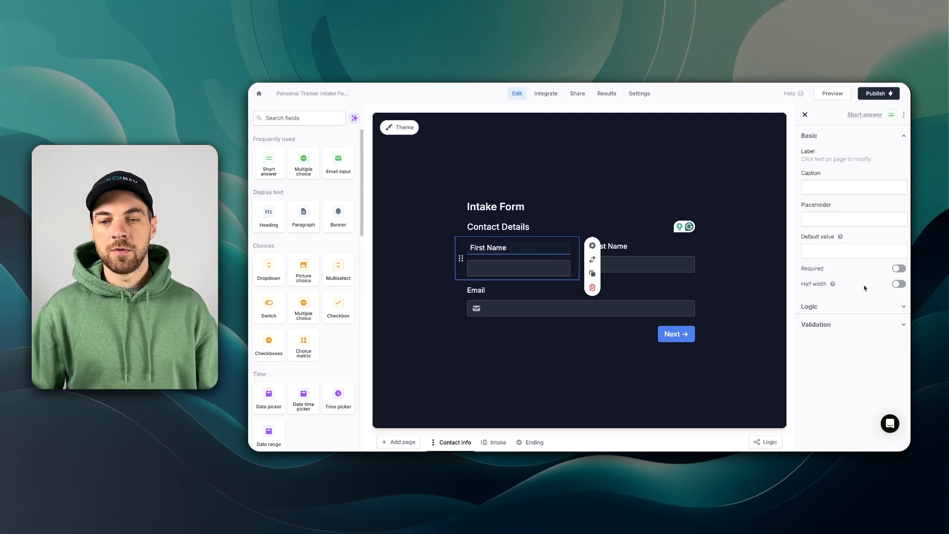
left_click(897, 269)
left_click(690, 244)
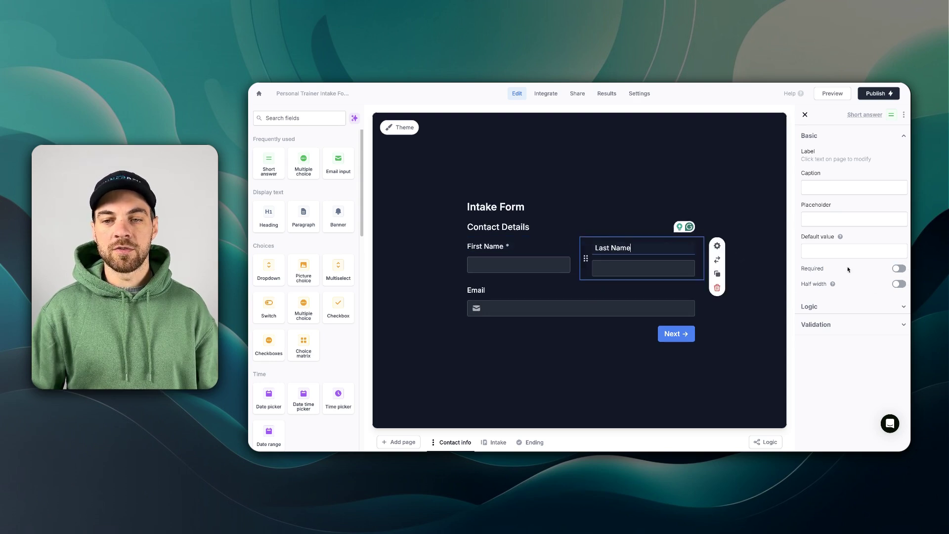
left_click(897, 269)
left_click(492, 289)
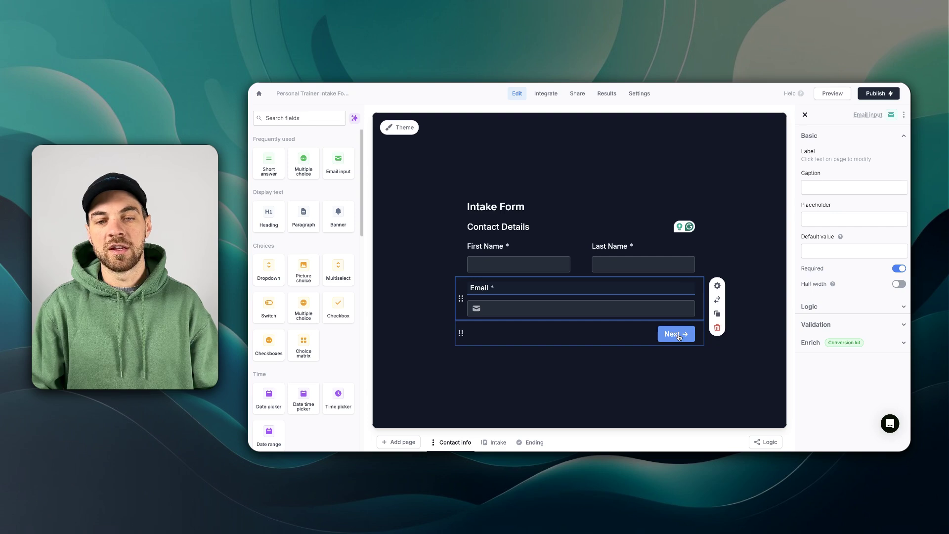
key("Escape")
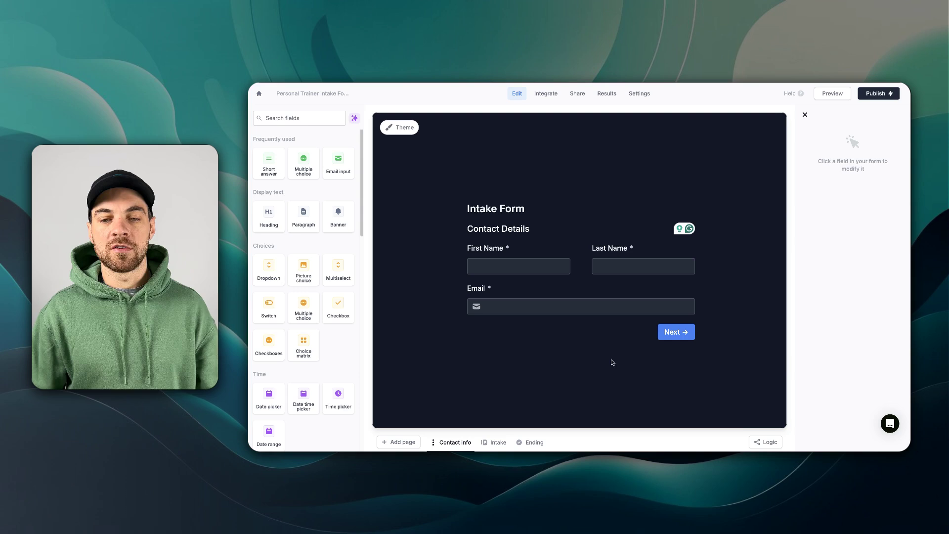
left_click(758, 442)
- Create a text-type calculation named 'full name'
left_click(586, 108)
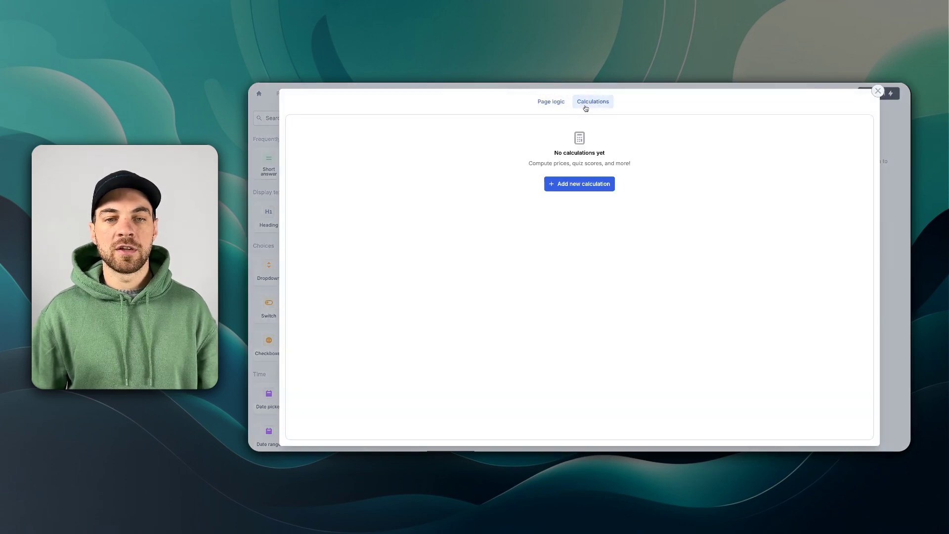
left_click(587, 183)
left_click(585, 184)
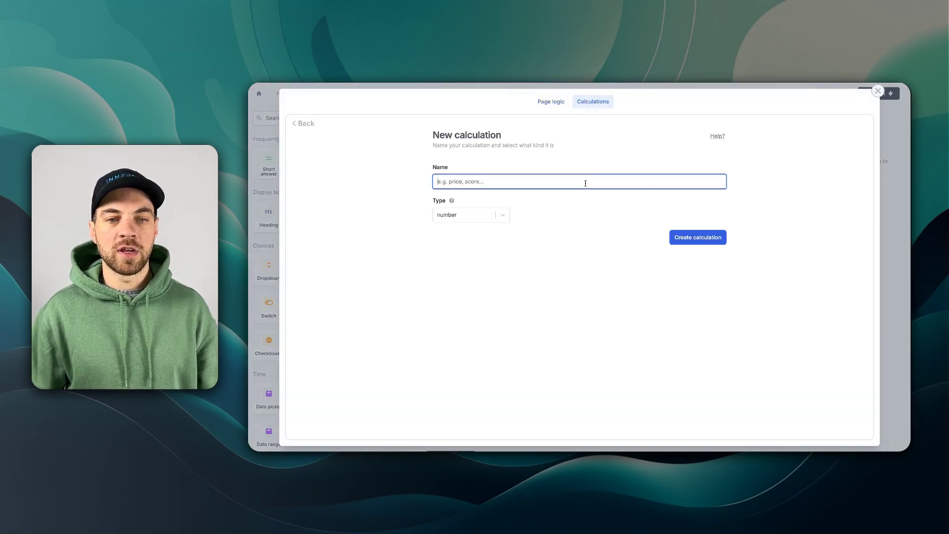
type("full name")
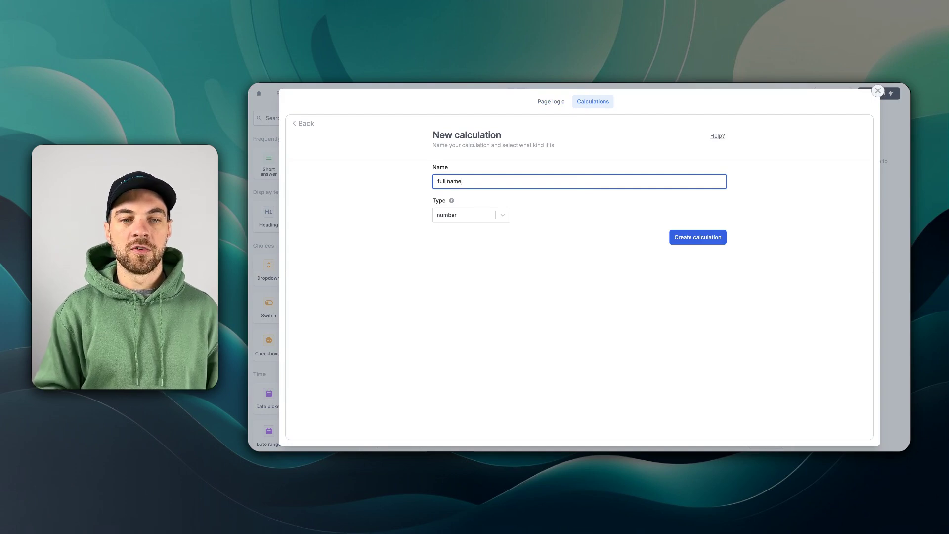
left_click(502, 217)
left_click(470, 246)
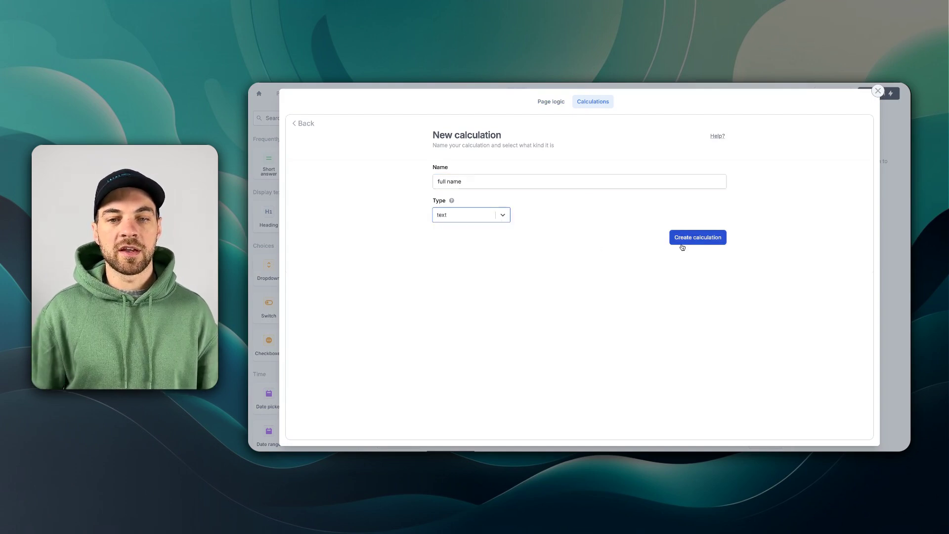
left_click(682, 242)
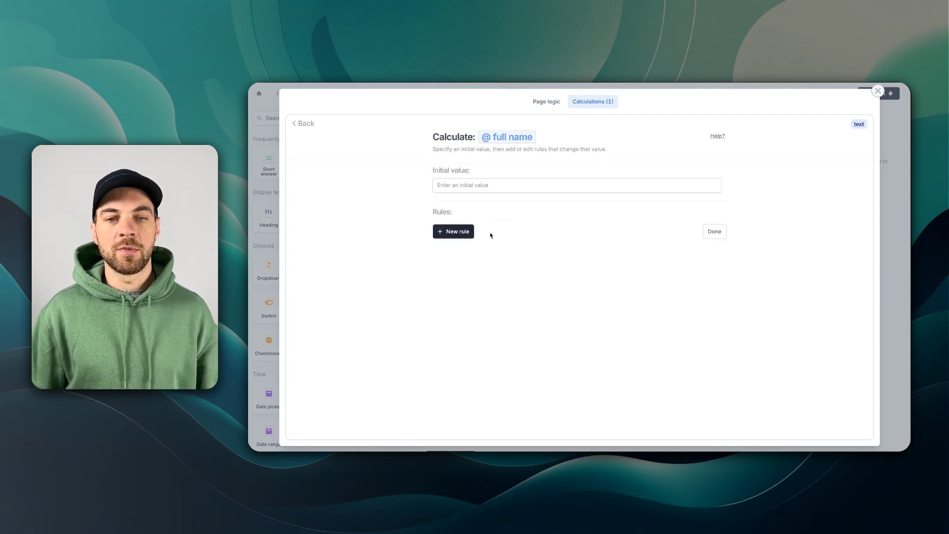
- Set its initial value to First Name followed by Last Name, then close calculations
left_click(464, 185)
left_click(713, 186)
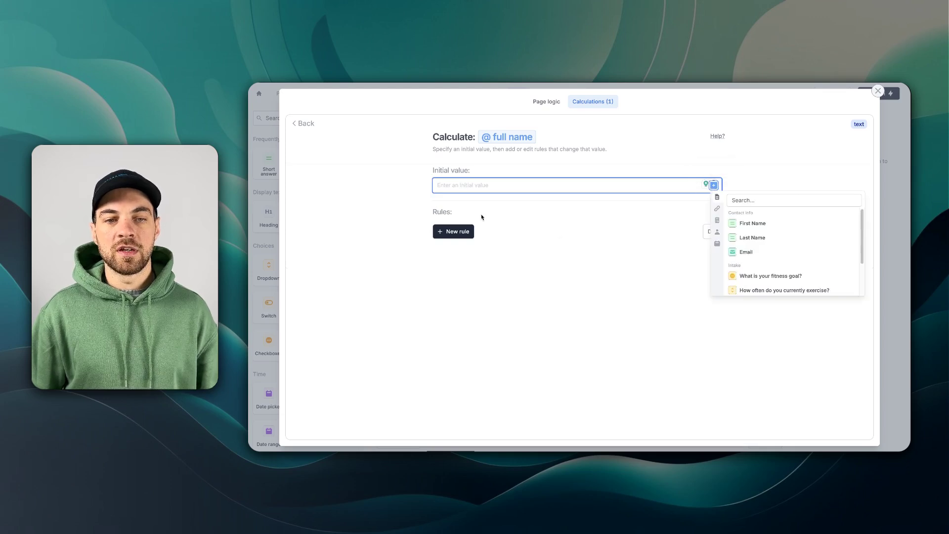
left_click(750, 232)
left_click(713, 185)
left_click(741, 236)
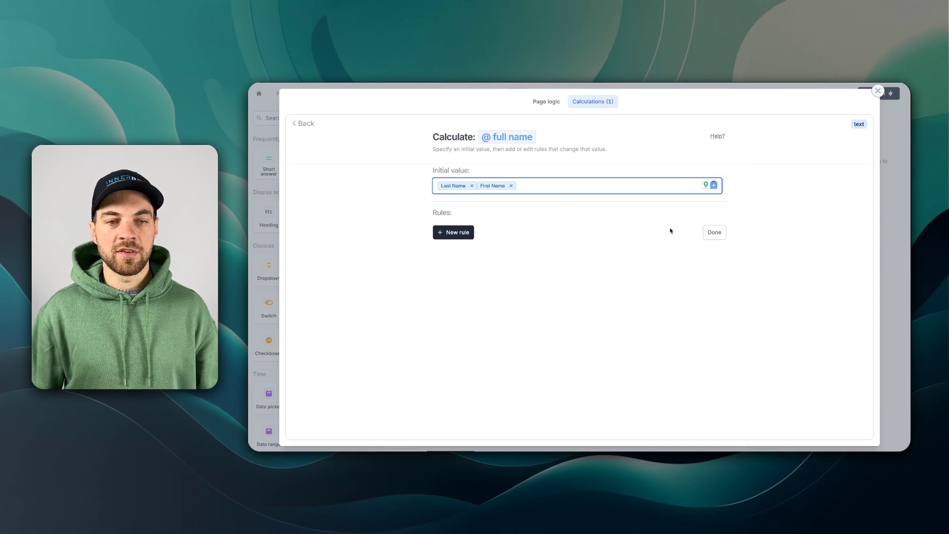
left_click_drag(498, 186, 452, 187)
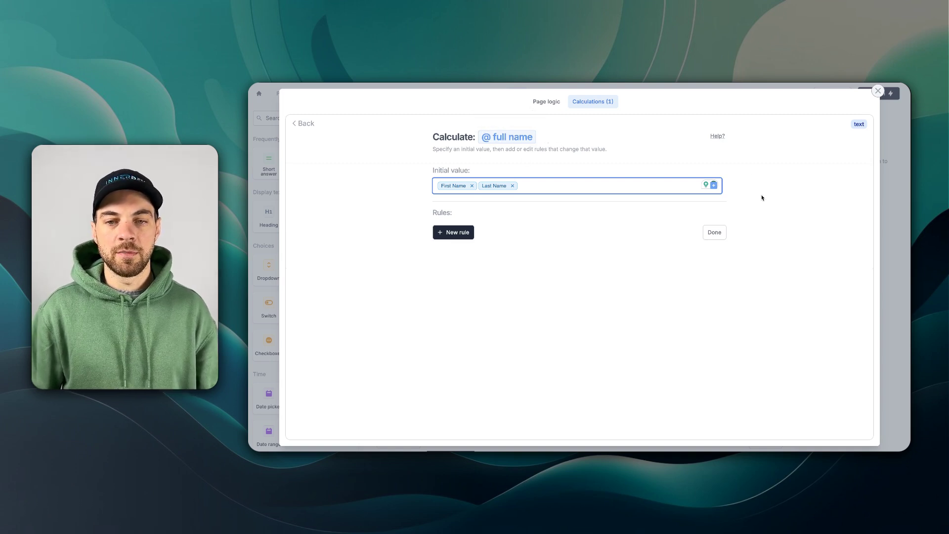
key("Return")
left_click(878, 91)
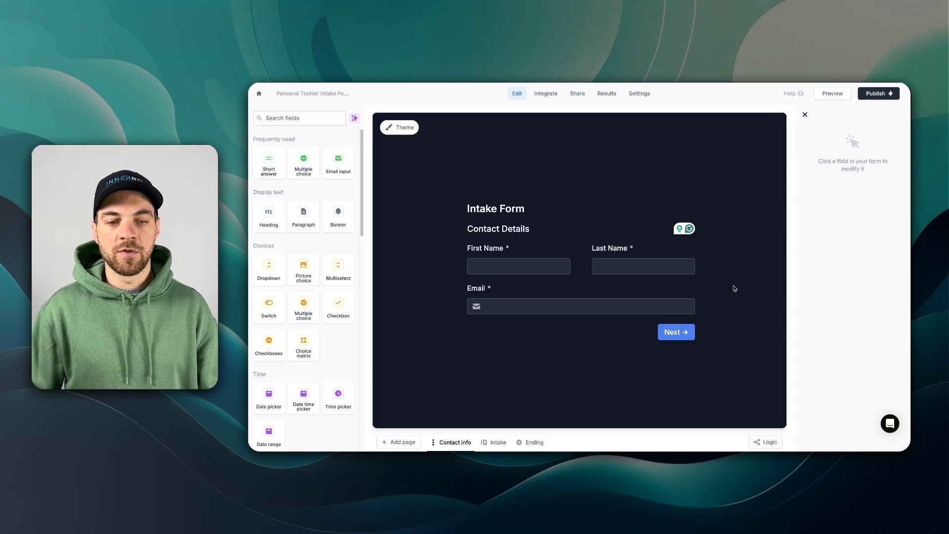
- Insert the 'full name' calculation beneath the Intake Info heading
left_click(497, 442)
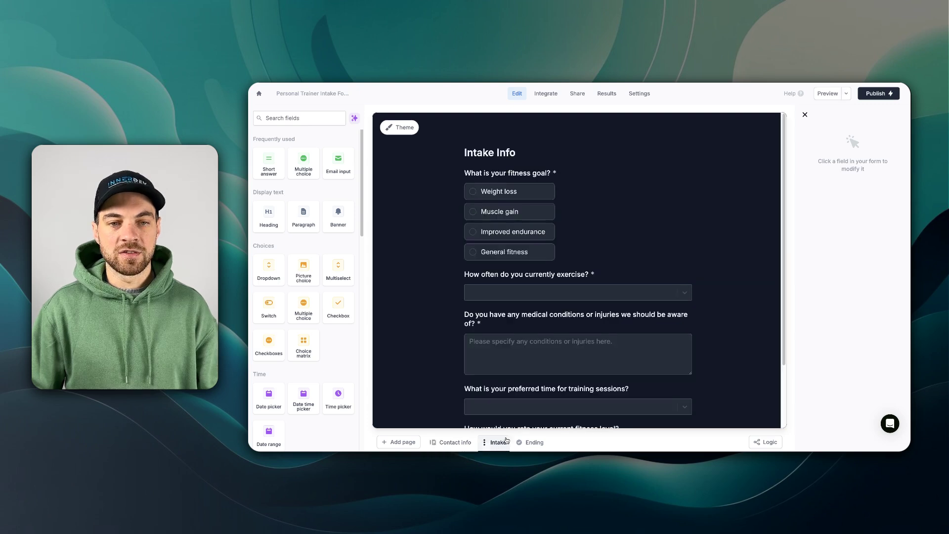
left_click(646, 169)
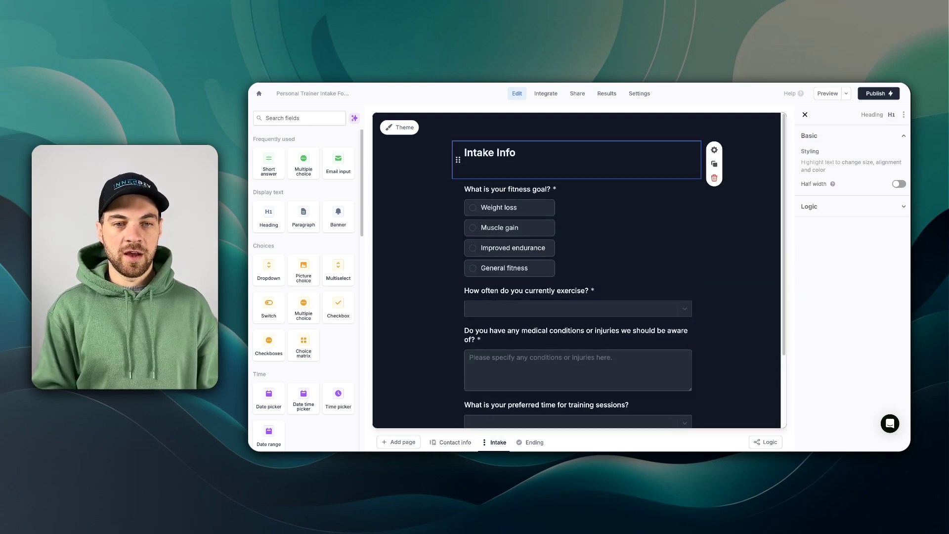
type("@")
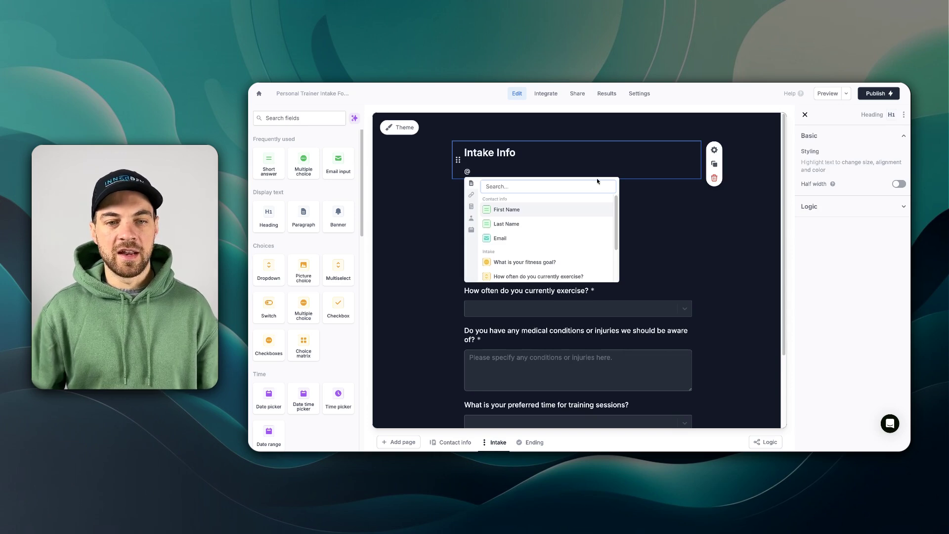
left_click(471, 195)
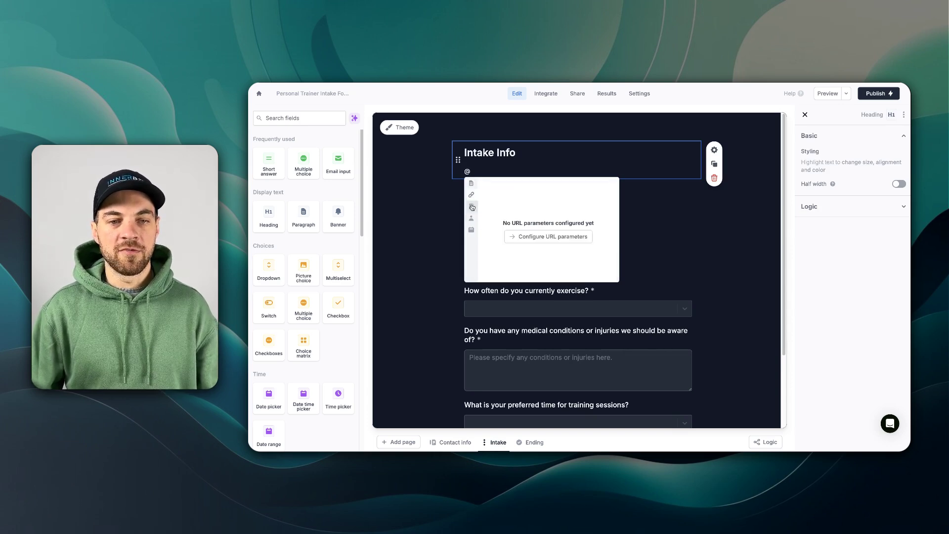
left_click(471, 207)
left_click(504, 204)
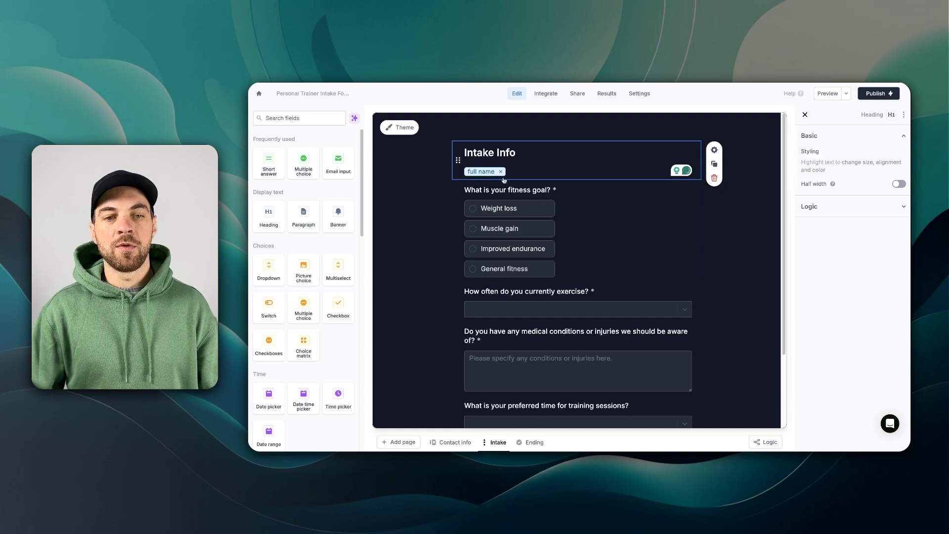
- Scroll through the Intake questions down to the 1–10 fitness rating
left_click(455, 442)
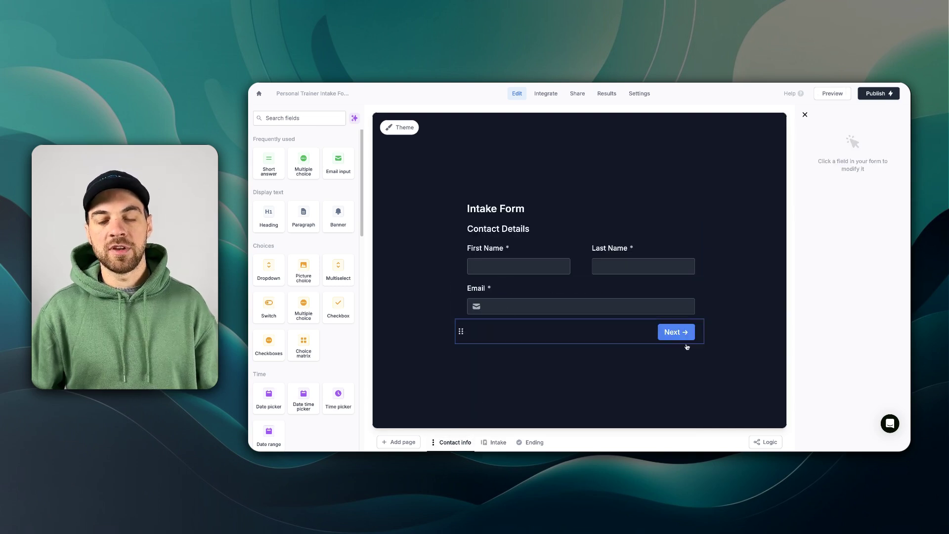
left_click(497, 442)
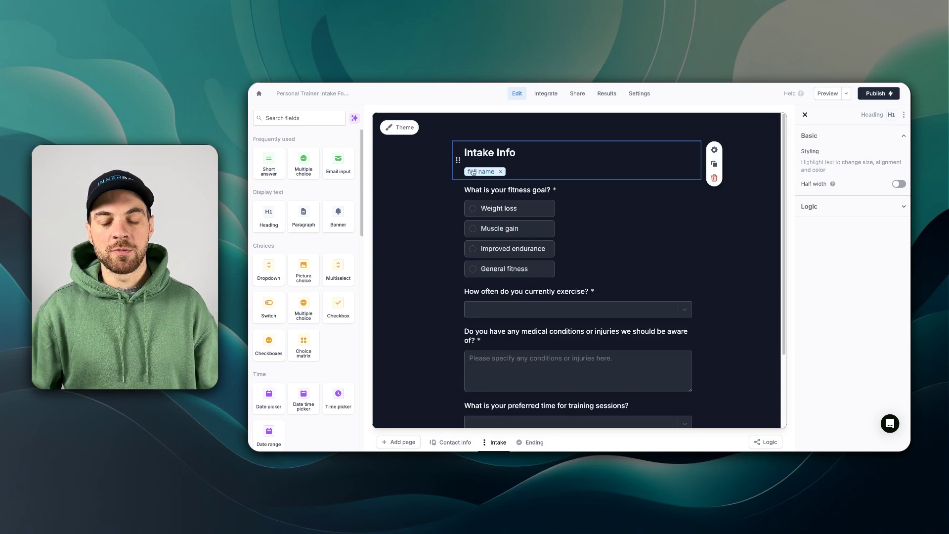
key("Escape")
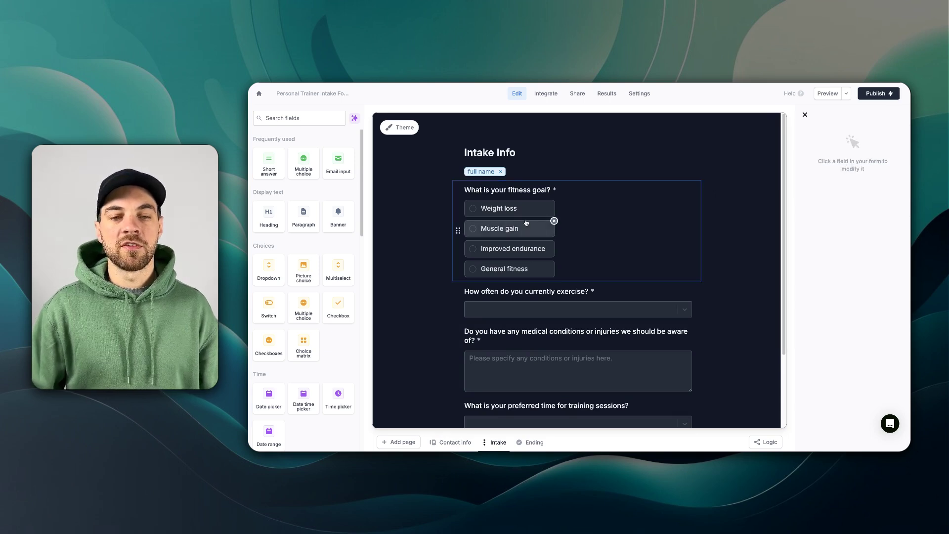
scroll(526, 223, "down", 1)
scroll(396, 206, "down", 3)
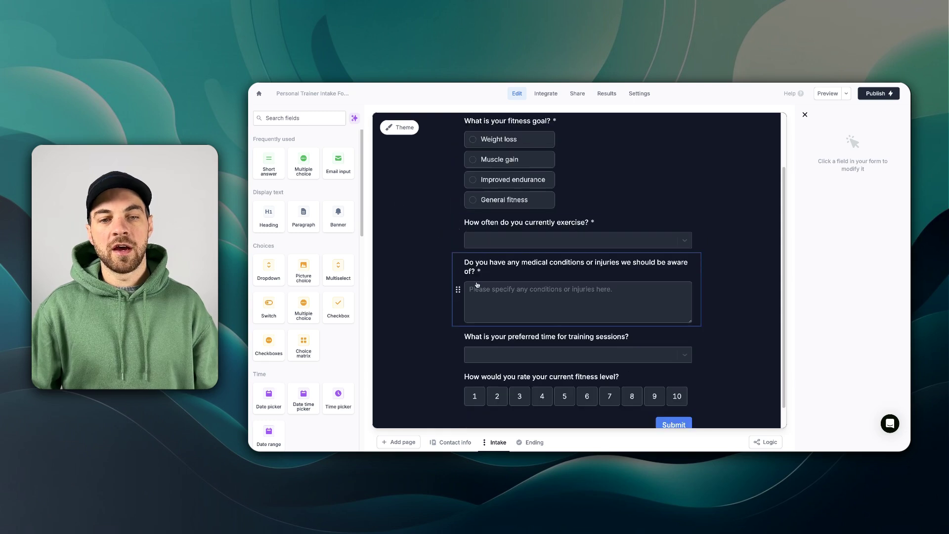
scroll(559, 293, "up", 3)
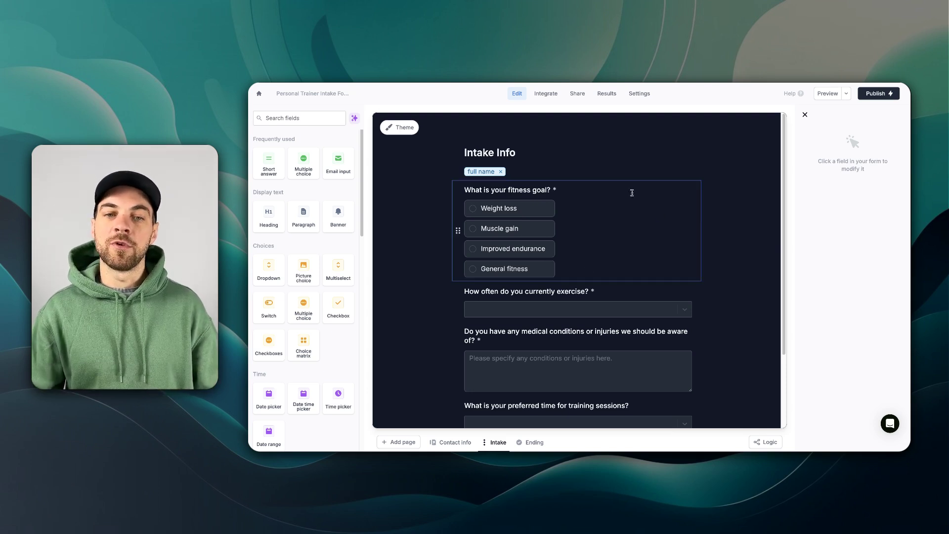
scroll(425, 242, "down", 1)
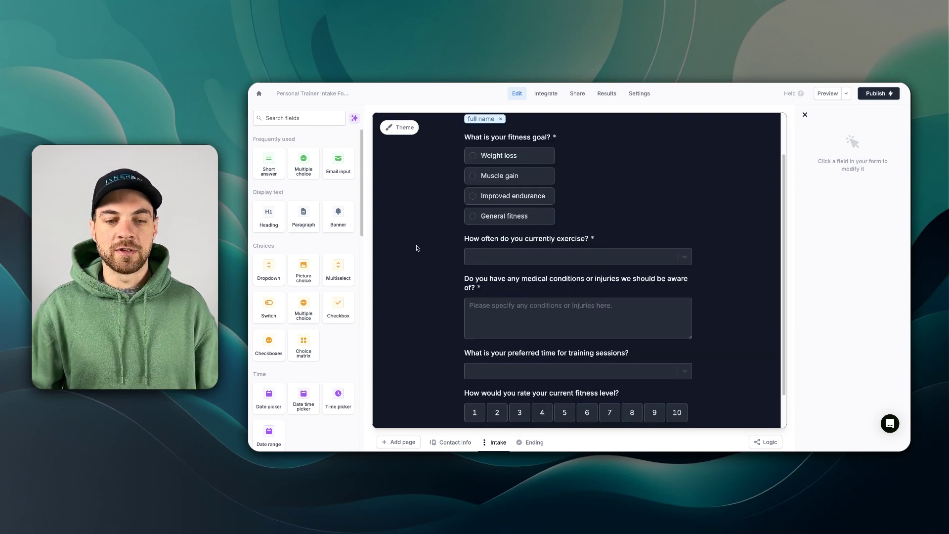
- Review the Ending page's default 'Thank you' message, then return to Contact info
left_click(533, 442)
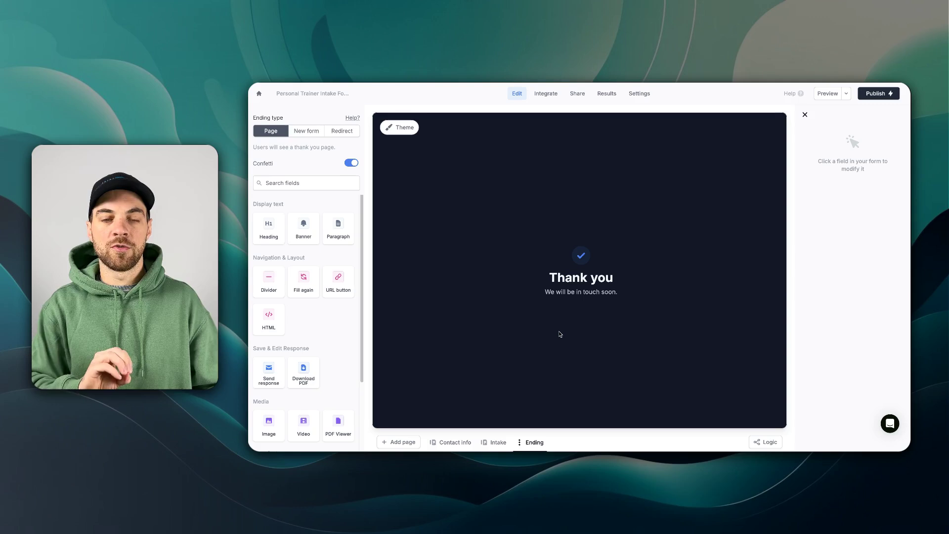
left_click(454, 442)
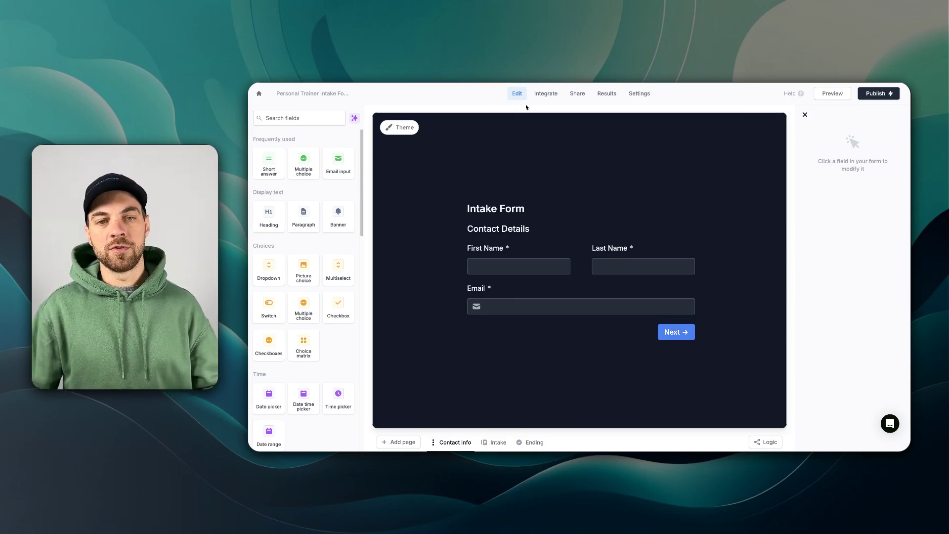
- Add a Generate PDF integration using the 'Intake Form - DEMO.docx' template
left_click(546, 95)
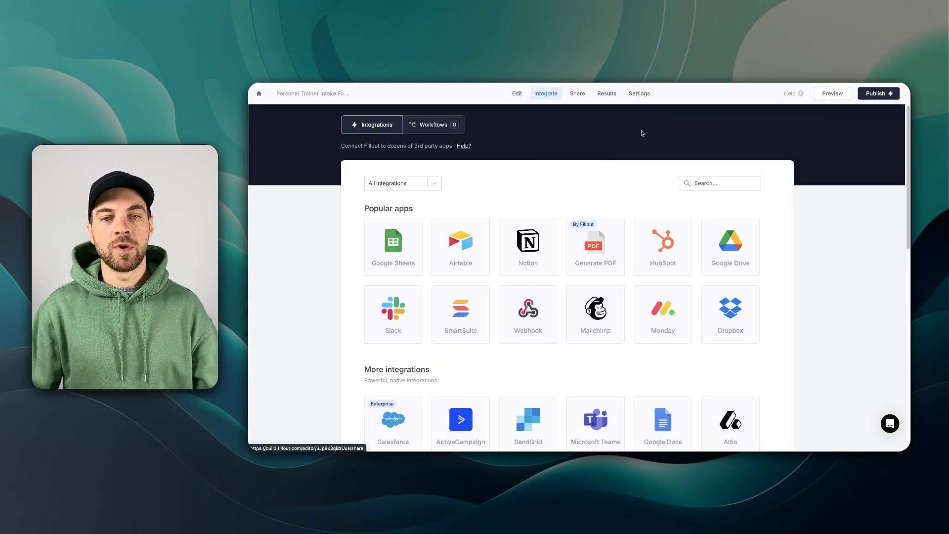
left_click(588, 263)
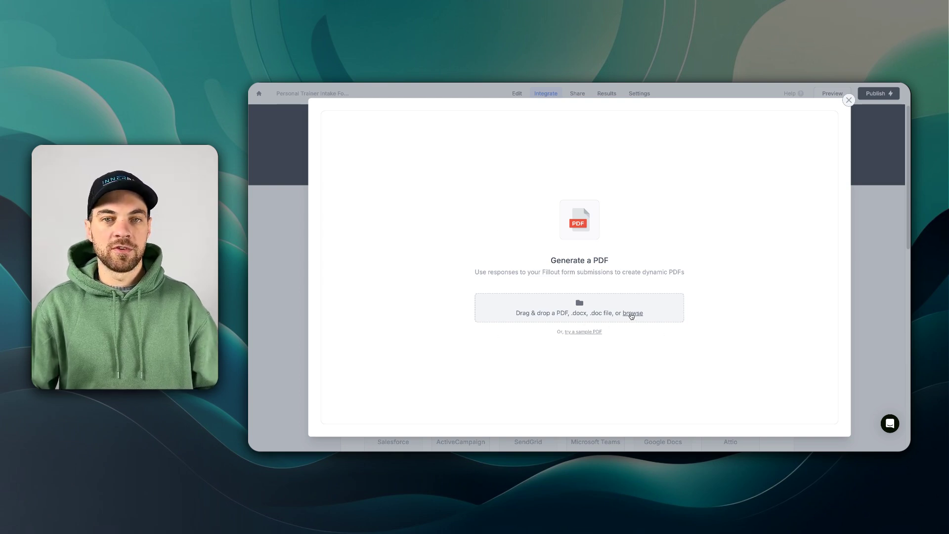
left_click(630, 312)
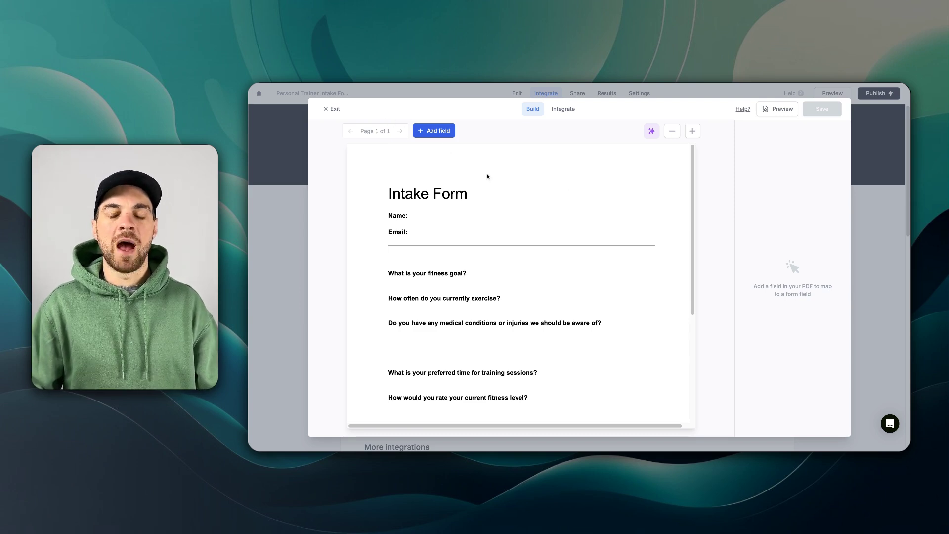
scroll(524, 253, "down", 2)
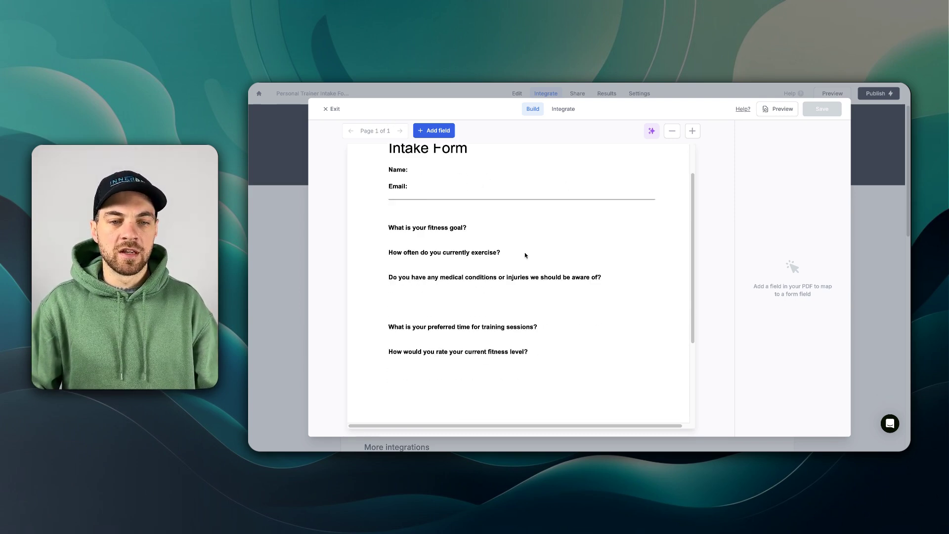
scroll(524, 252, "up", 2)
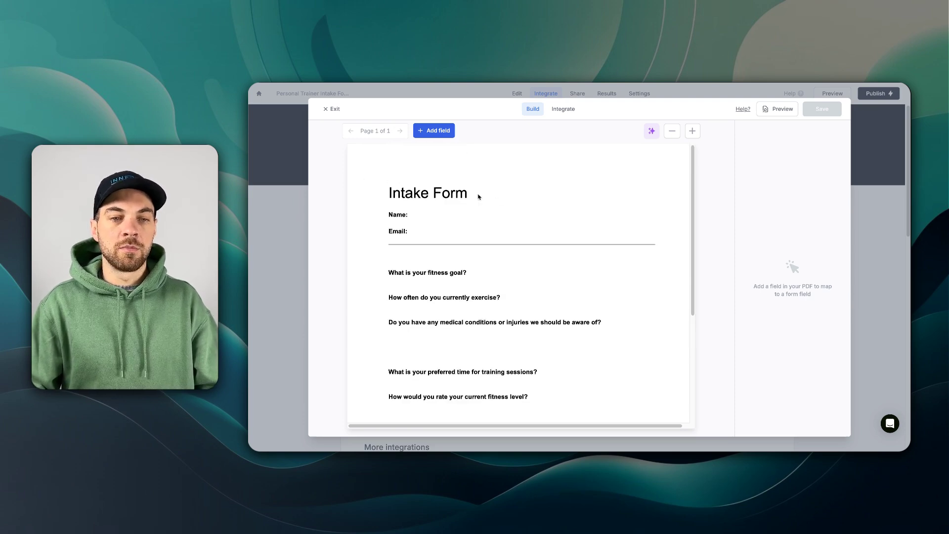
scroll(516, 211, "down", 3)
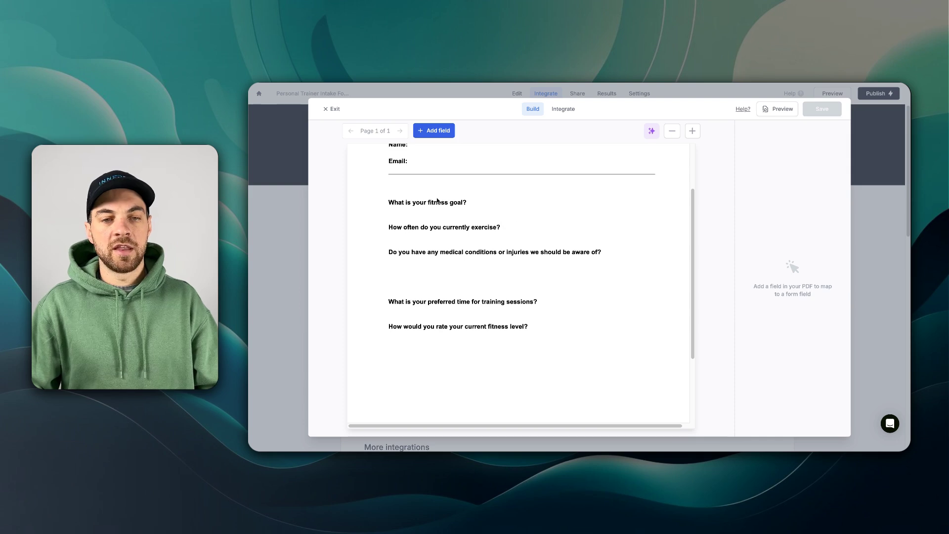
scroll(513, 183, "up", 3)
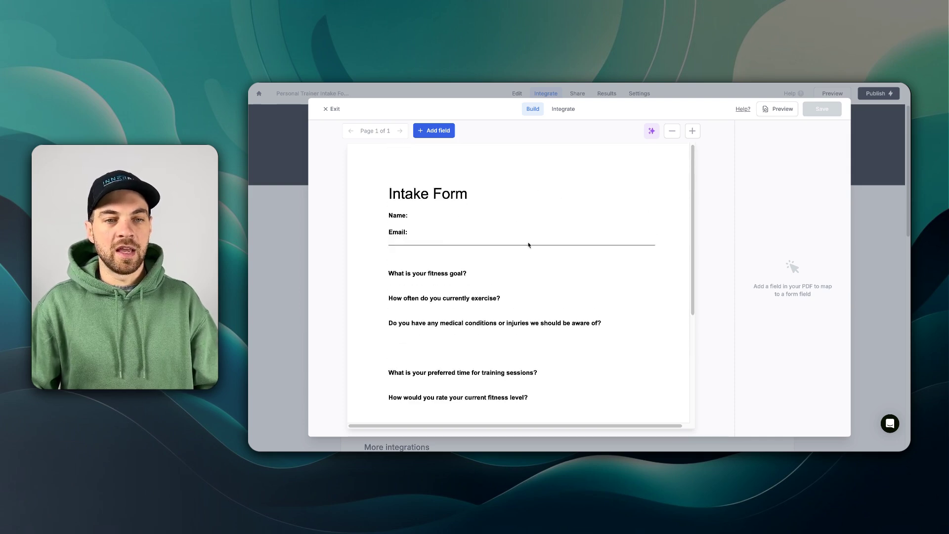
- Add a text field beside the PDF's Name line and connect it to the full name answer
scroll(529, 245, "down", 3)
left_click(434, 131)
left_click_drag(383, 154, 548, 220)
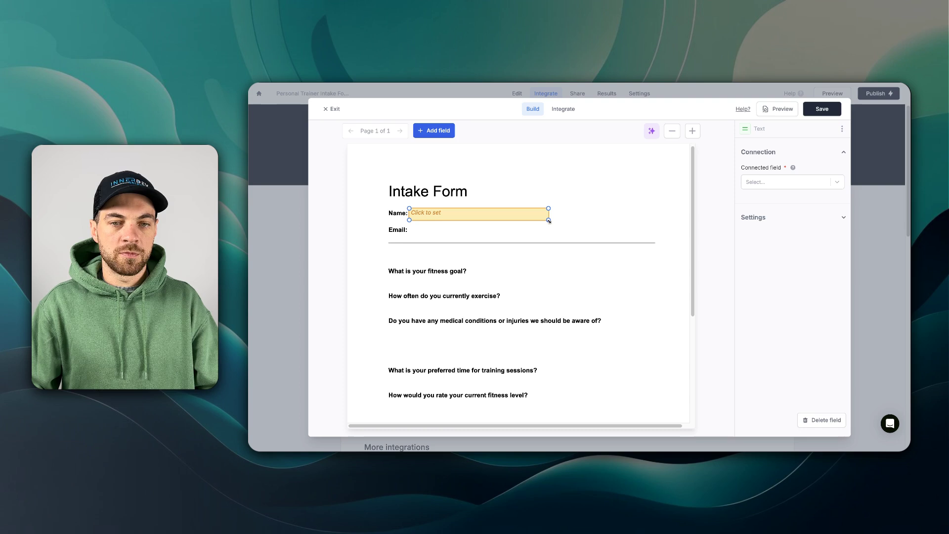
left_click(818, 186)
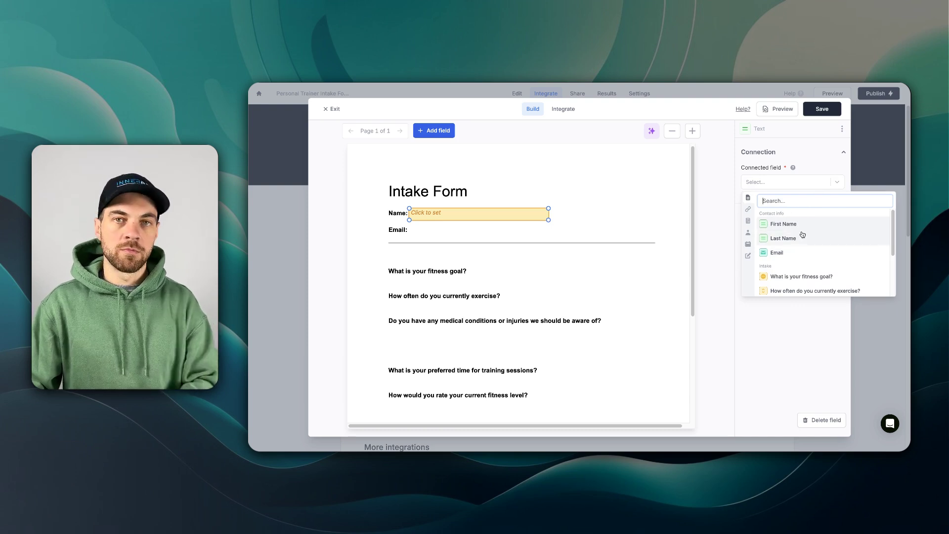
left_click(749, 220)
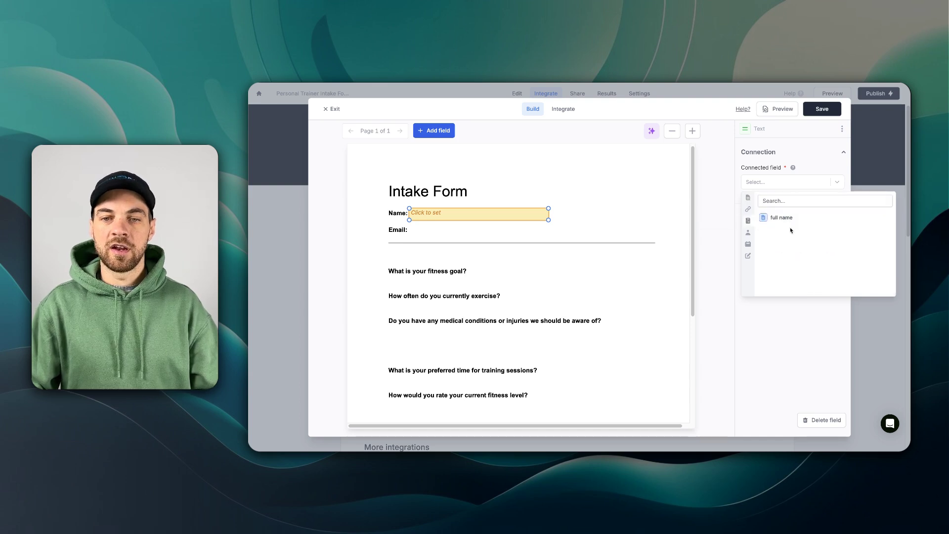
left_click(790, 217)
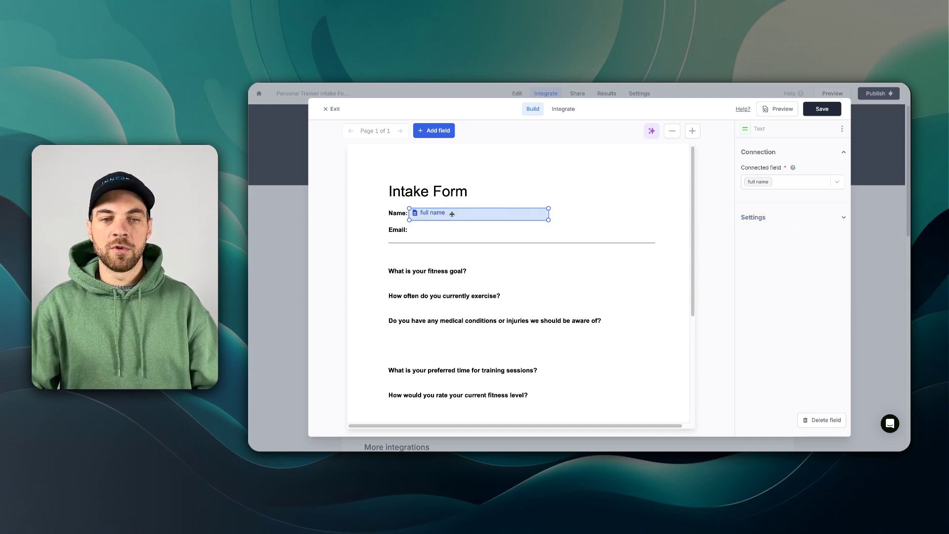
left_click_drag(452, 214, 451, 212)
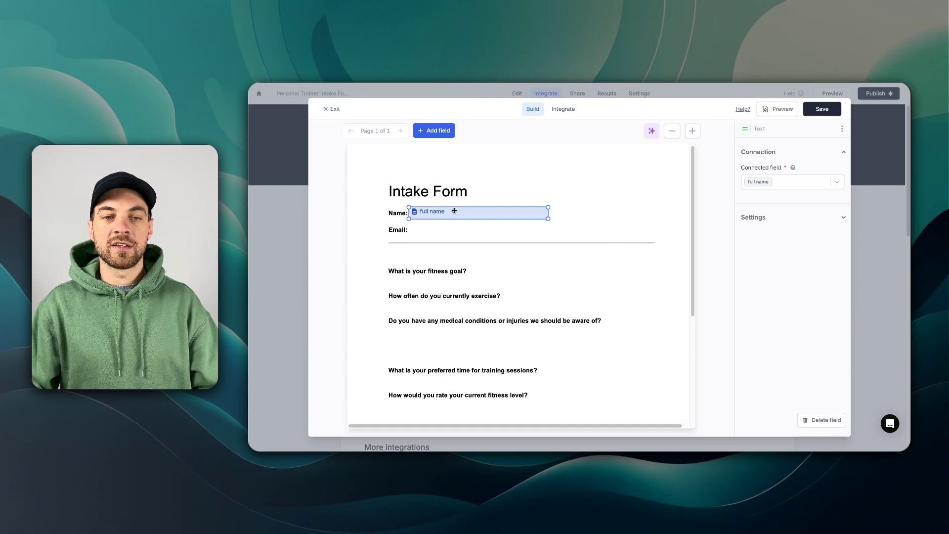
left_click(494, 187)
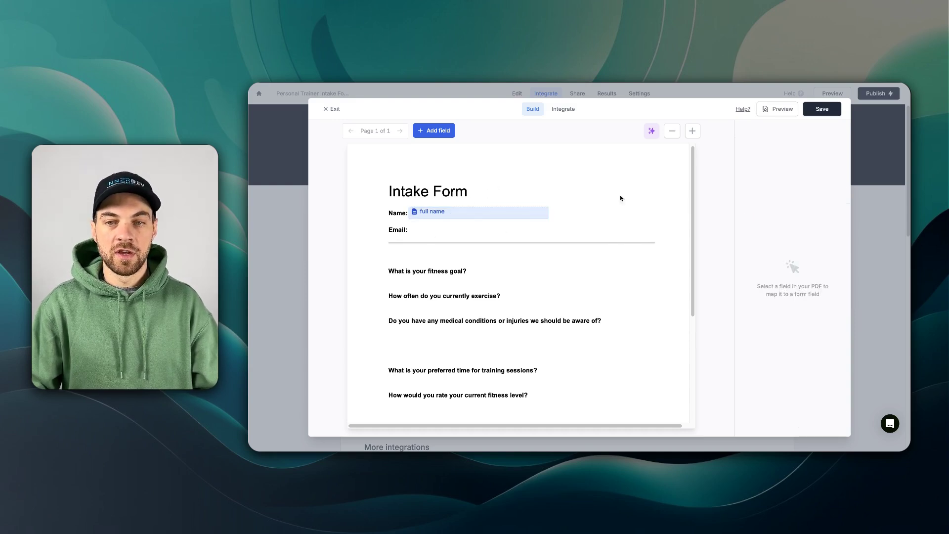
- Add a text field on the Email line and connect it to the Email answer
left_click(428, 133)
left_click_drag(391, 169, 547, 236)
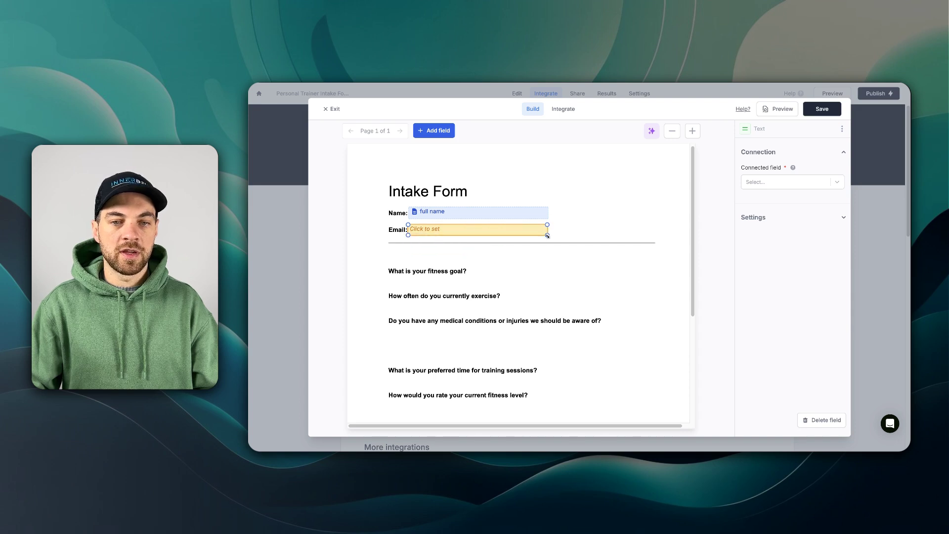
left_click(764, 182)
left_click(774, 253)
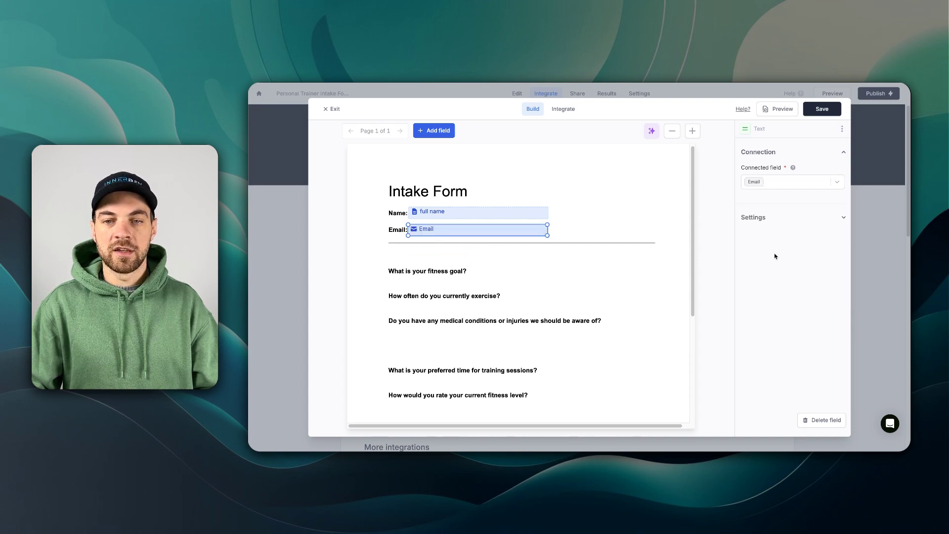
left_click(766, 220)
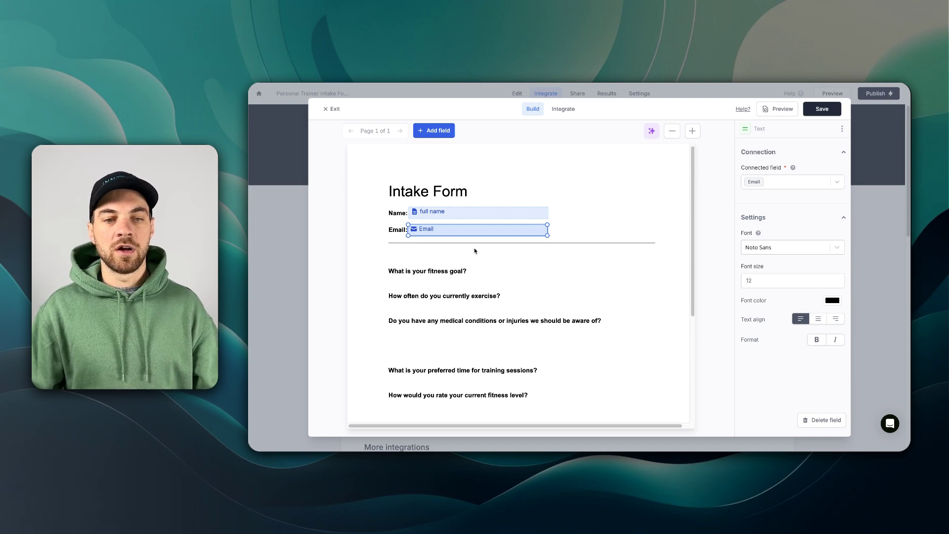
left_click(500, 260)
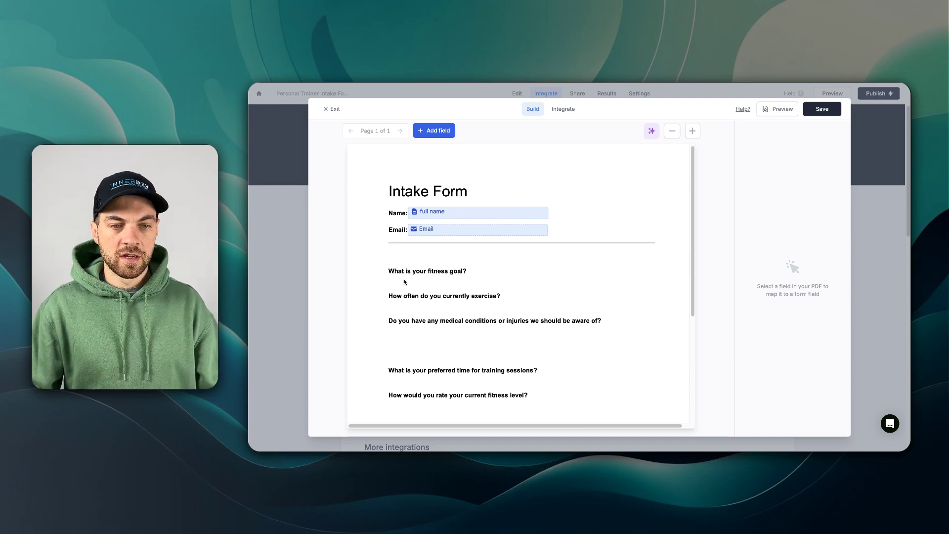
- Map a widened field under the fitness goal question as plain text, then place one under the exercise question
left_click(434, 131)
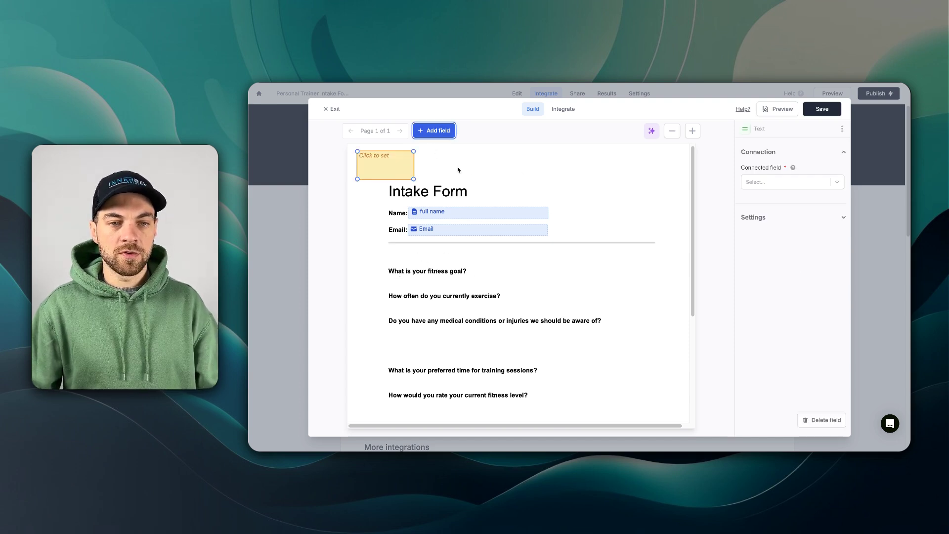
left_click_drag(394, 170, 539, 285)
left_click(515, 264)
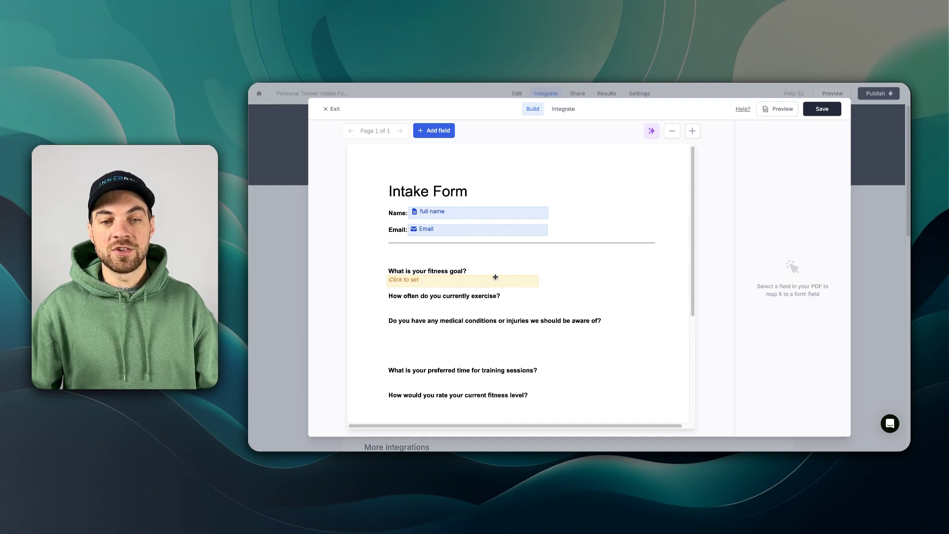
left_click(495, 278)
left_click(767, 182)
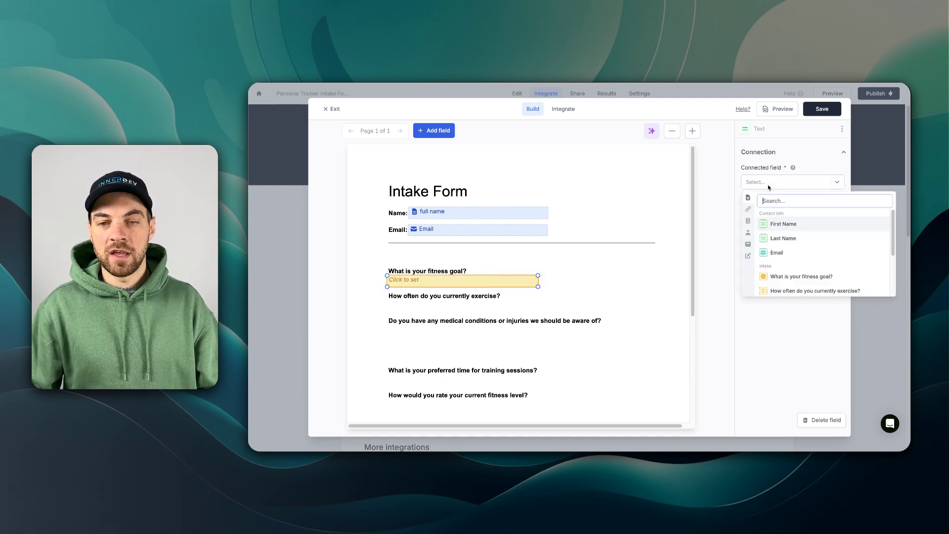
left_click(791, 277)
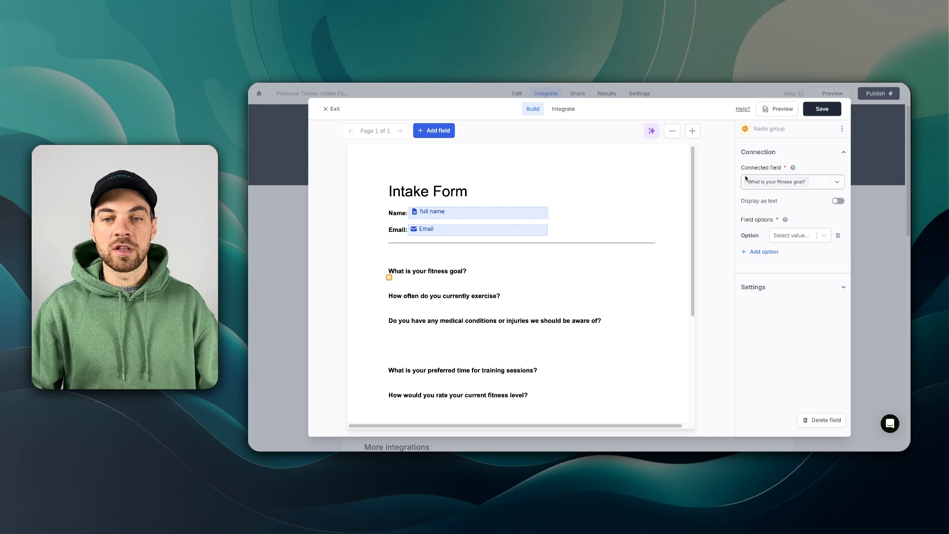
left_click(838, 201)
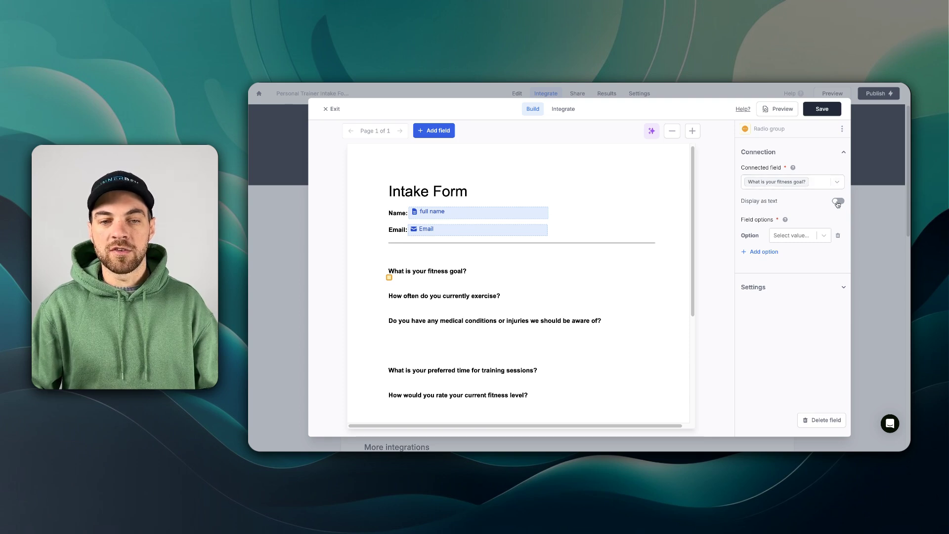
left_click_drag(445, 305, 518, 288)
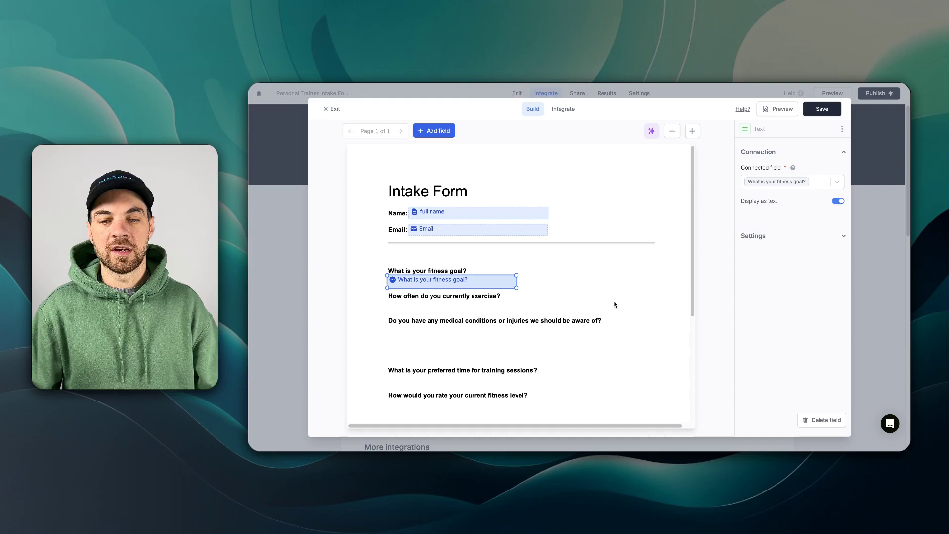
left_click(434, 130)
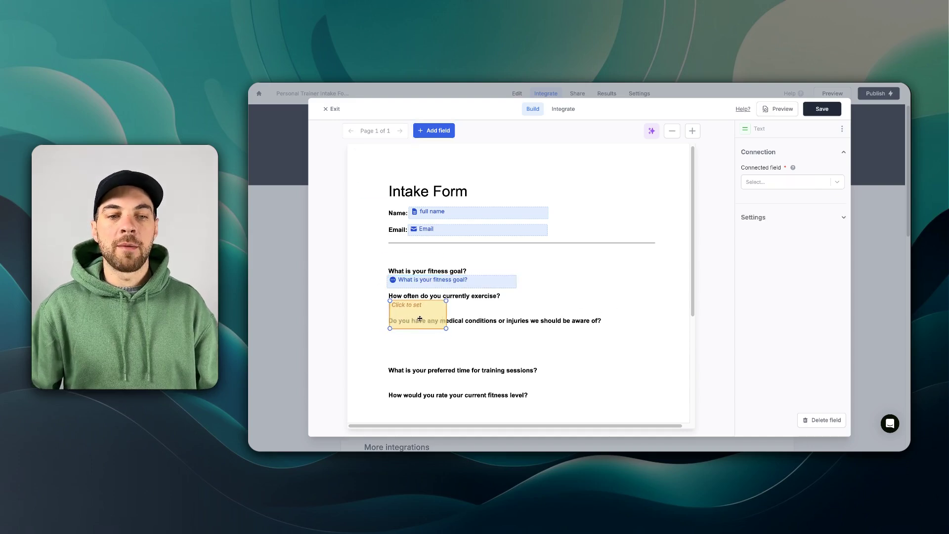
left_click(419, 318)
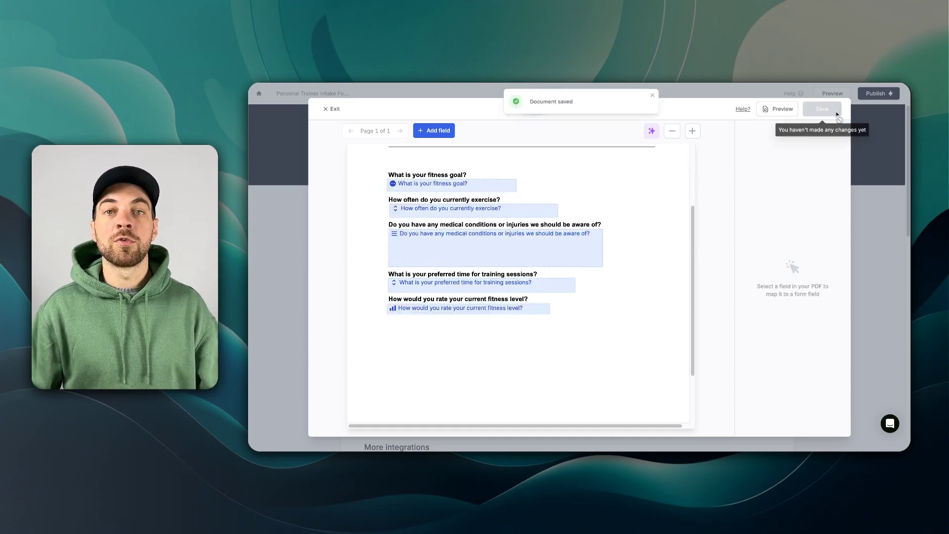
- Generate a PDF from a sample submission, save it to Downloads and open it to check the filled blanks
left_click(777, 109)
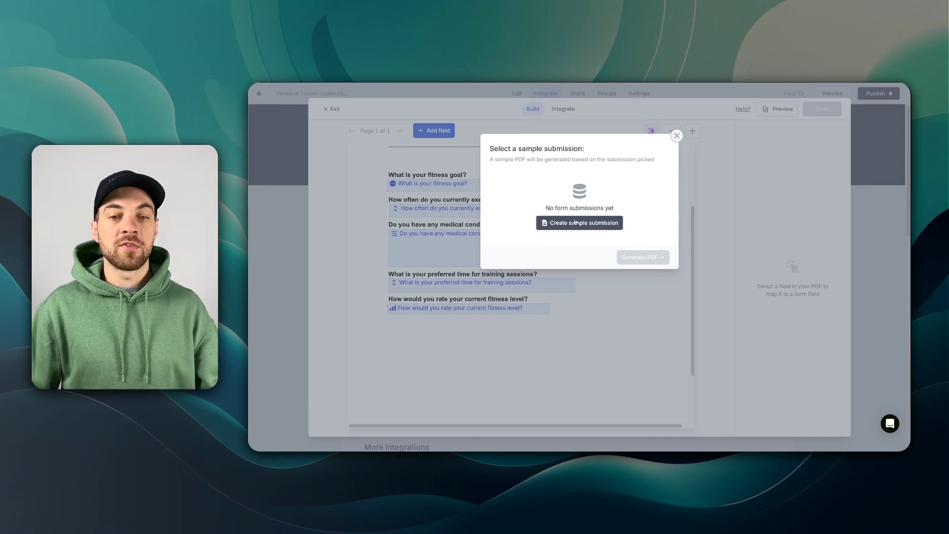
left_click(601, 229)
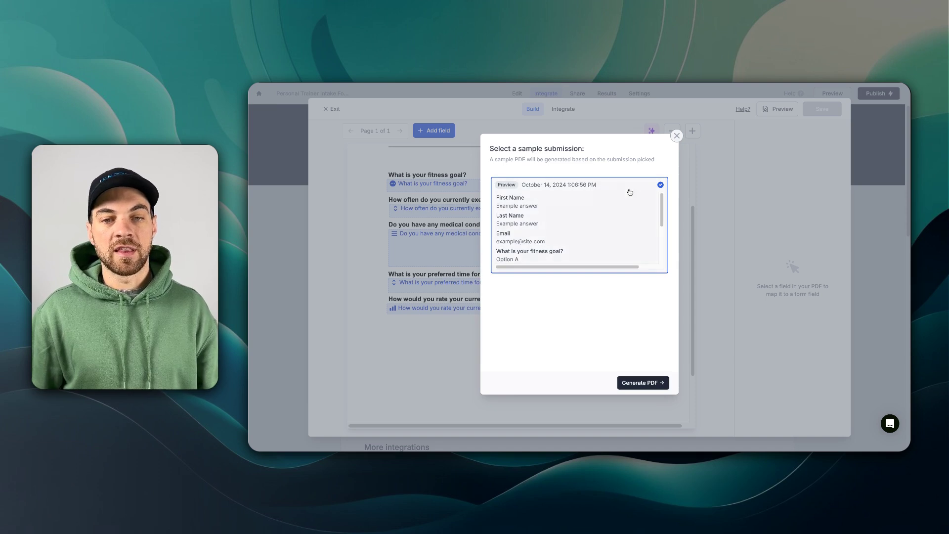
scroll(506, 198, "down", 3)
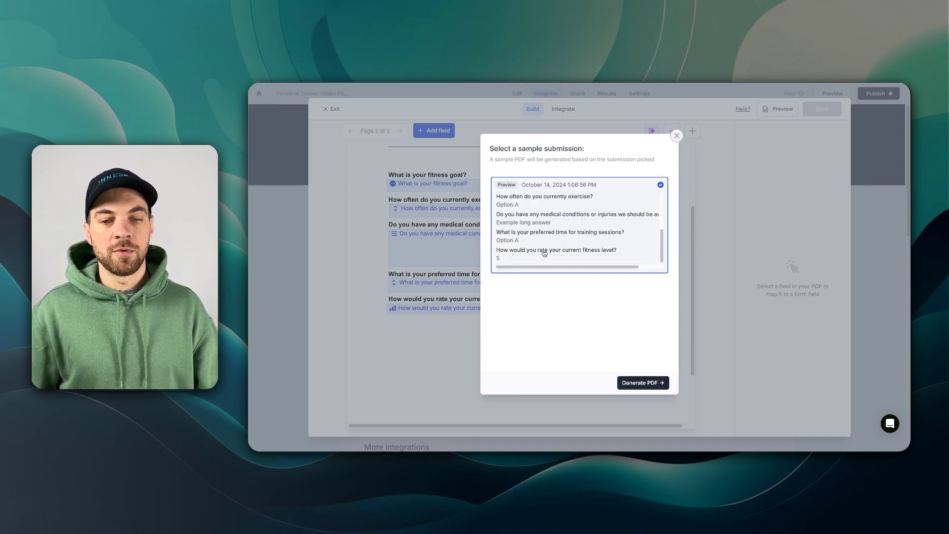
scroll(544, 252, "up", 5)
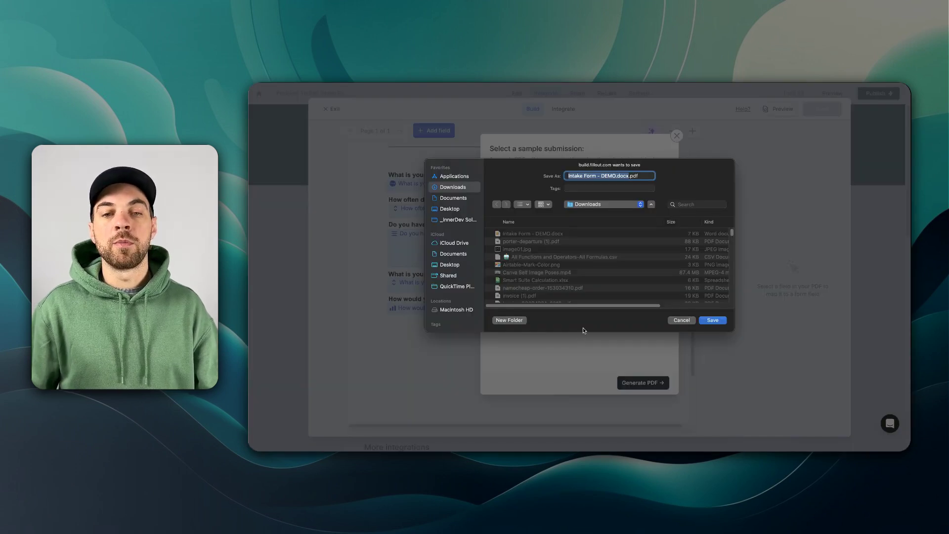
left_click(712, 319)
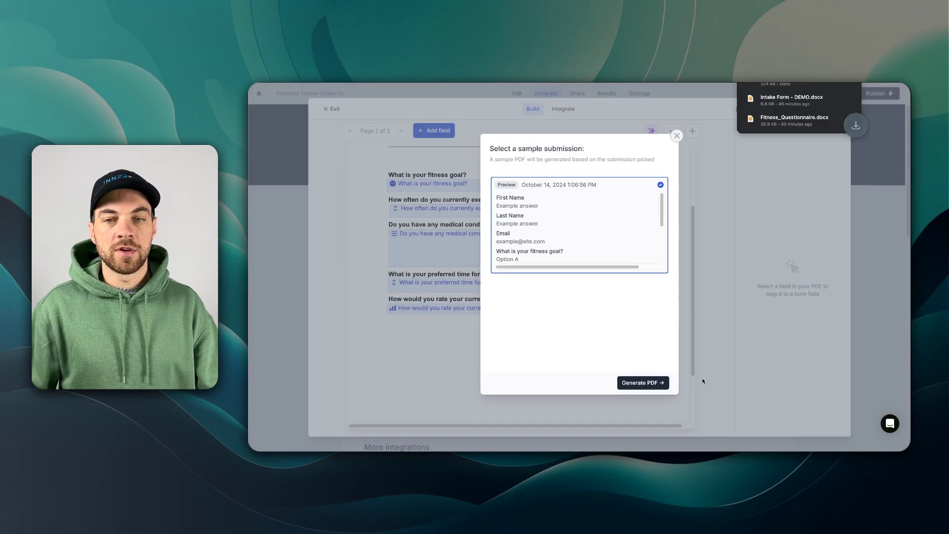
left_click(848, 83)
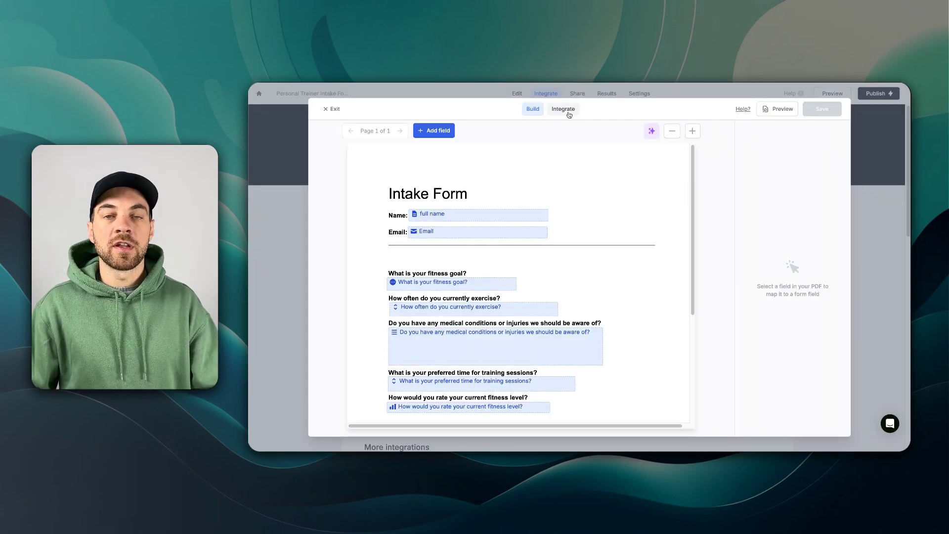
- Show the Integrate step listing the PDF delivery options
left_click(566, 111)
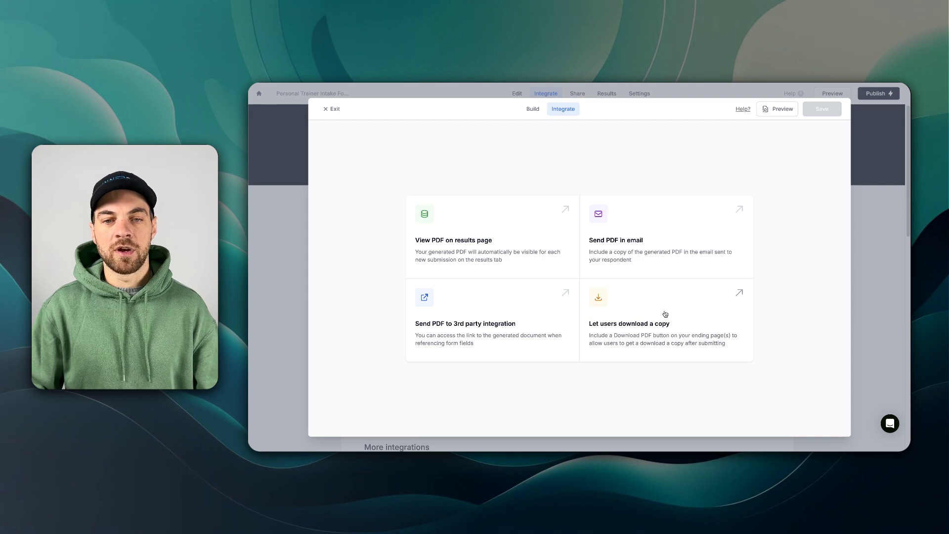
- Put a Download PDF block on the Thank you ending page serving Intake Form - DEMO.docx.pdf
left_click(331, 109)
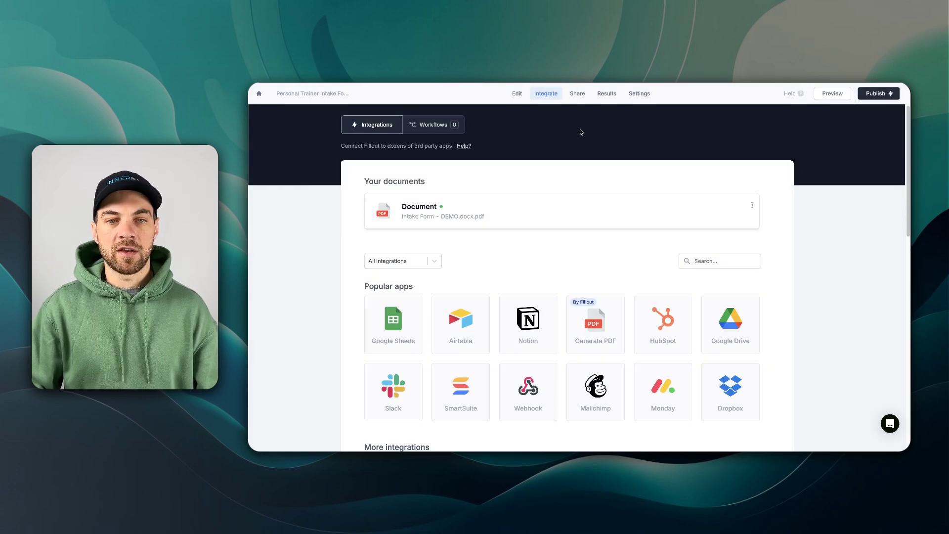
left_click(517, 93)
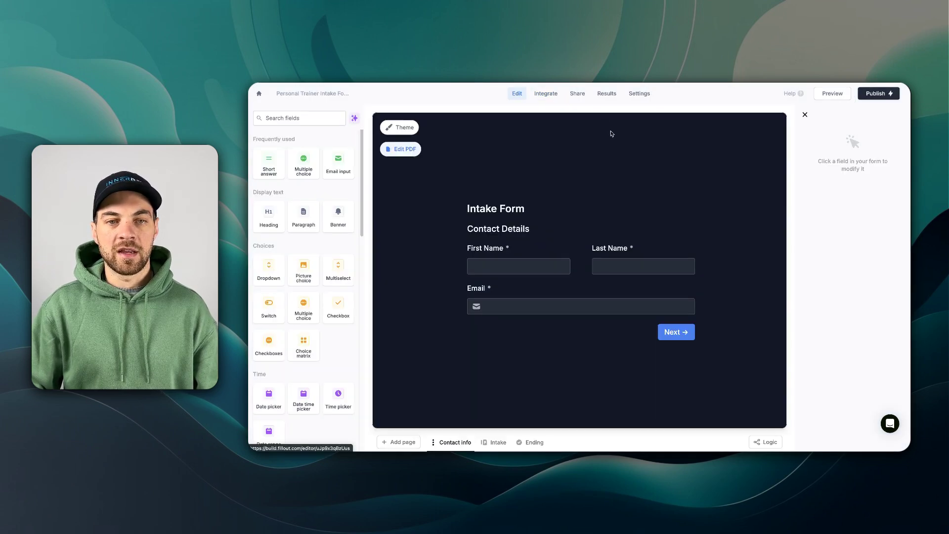
left_click(531, 443)
left_click(303, 372)
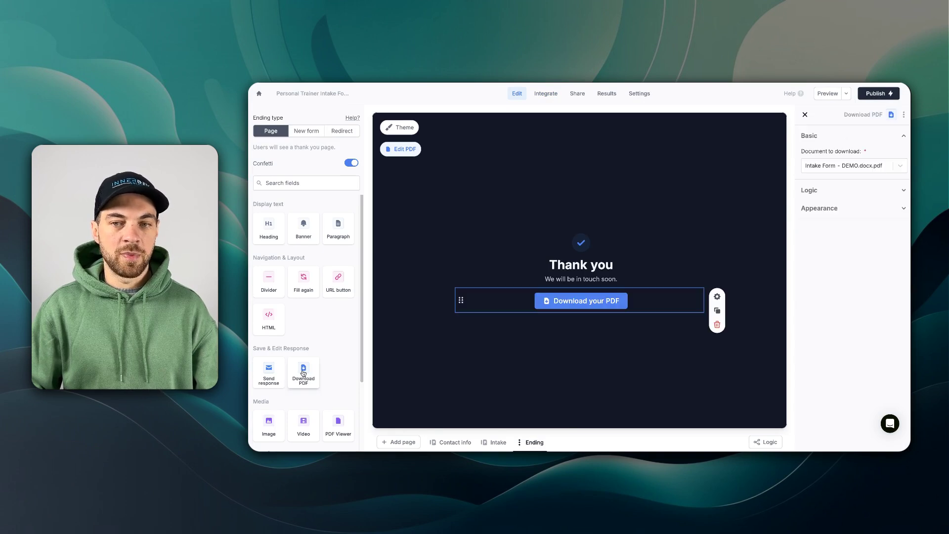
left_click(837, 169)
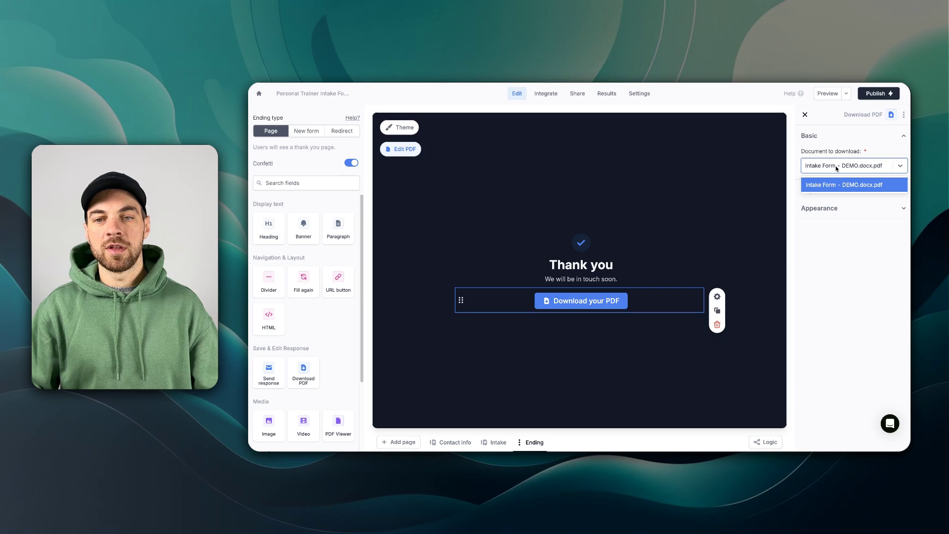
left_click(825, 186)
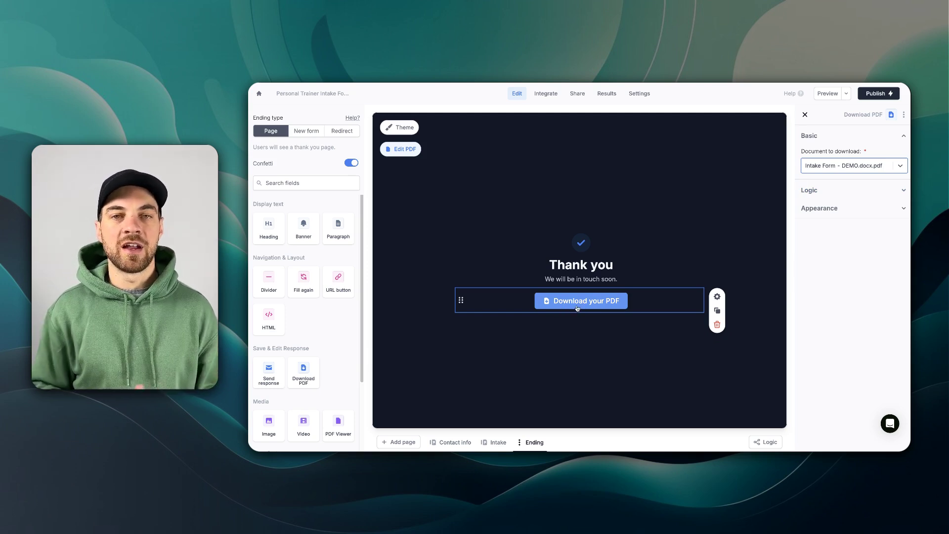
- In the form preview, enter a test respondent's first name, last name and email
left_click(827, 93)
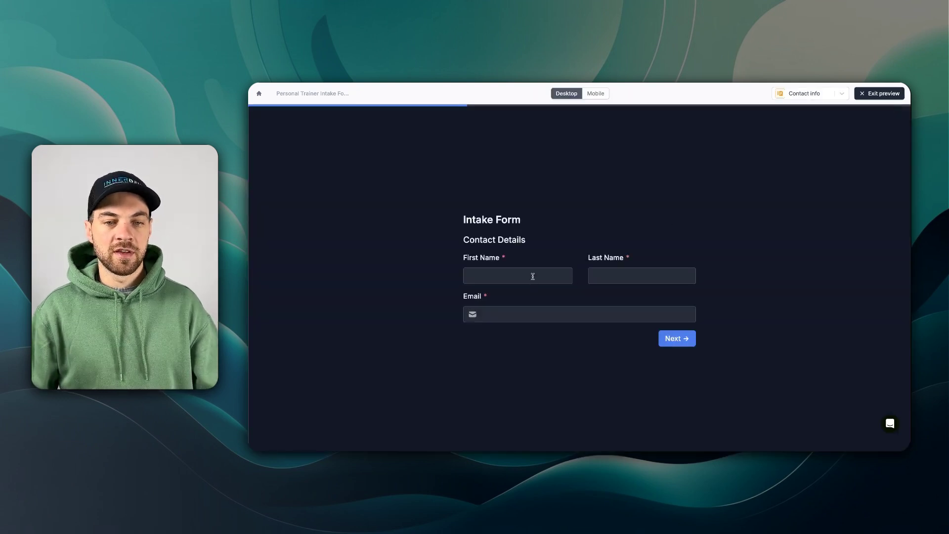
left_click(532, 276)
type("John")
key("Tab")
type("Smith")
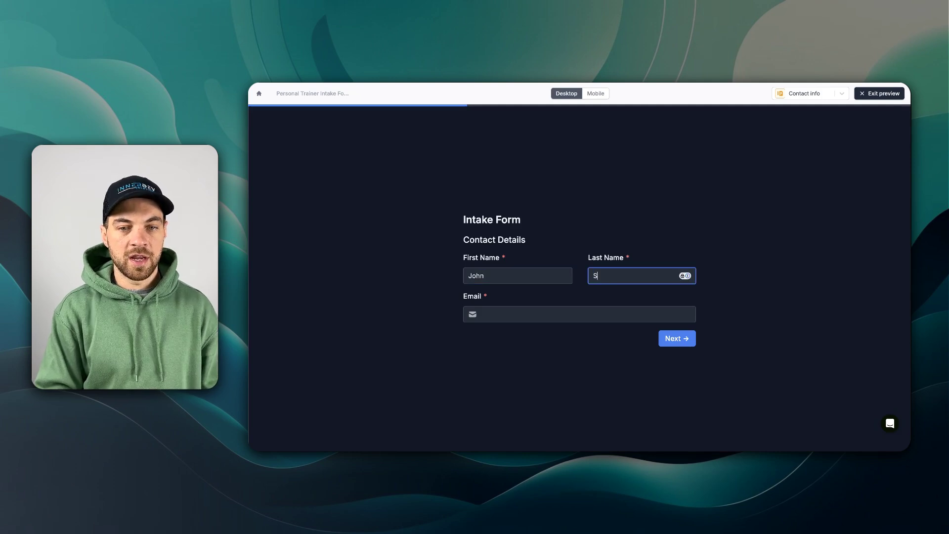
key("Tab")
type("john@example.com")
left_click(677, 339)
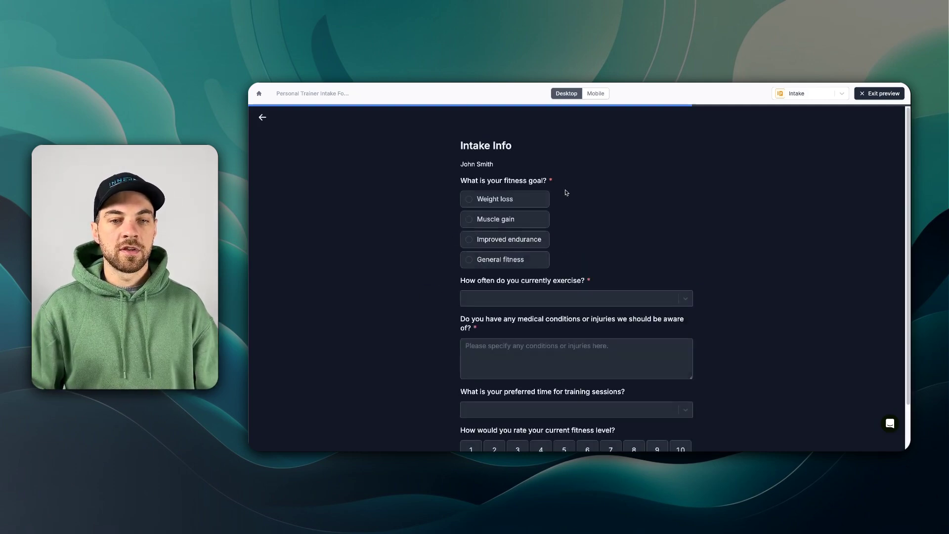
- Answer Weight loss, 1-2 times a week, 'na', Afternoon and fitness level 6, submit, and download the PDF
left_click(509, 201)
left_click(532, 298)
left_click(538, 334)
left_click(502, 343)
type("na")
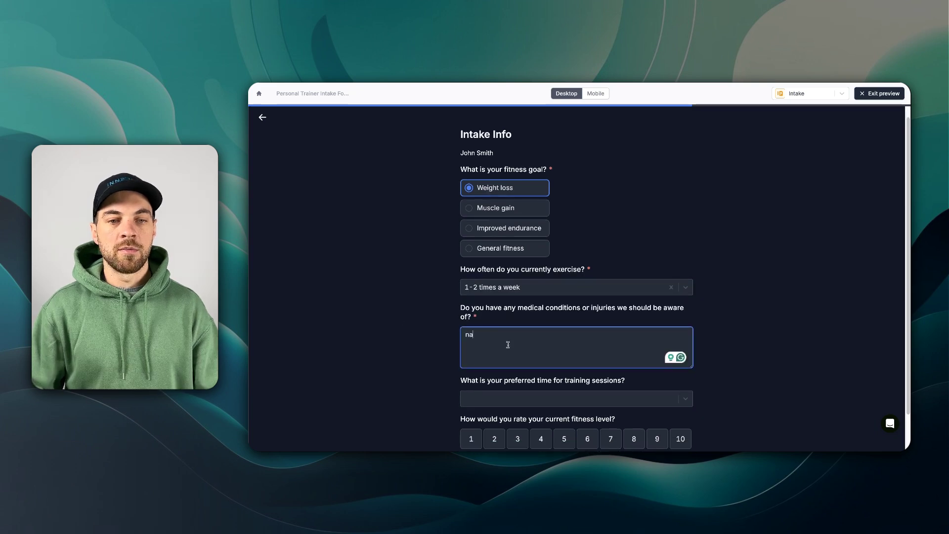
scroll(514, 358, "down", 1)
left_click(531, 364)
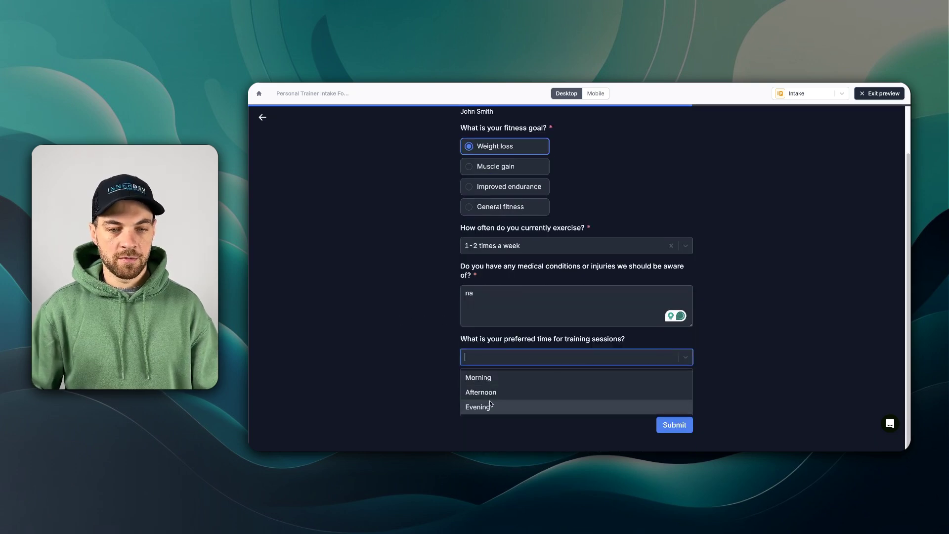
left_click(484, 394)
left_click(480, 412)
left_click(595, 402)
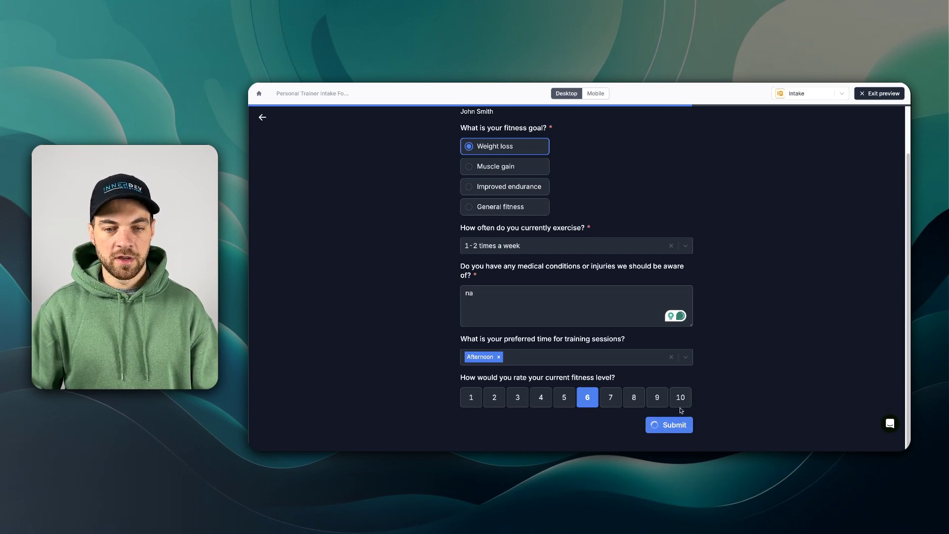
left_click(674, 424)
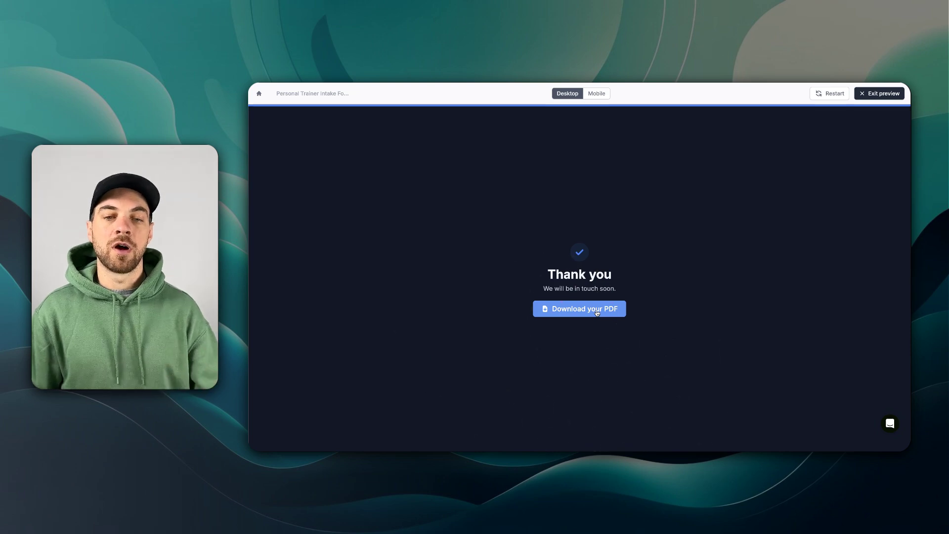
left_click(597, 310)
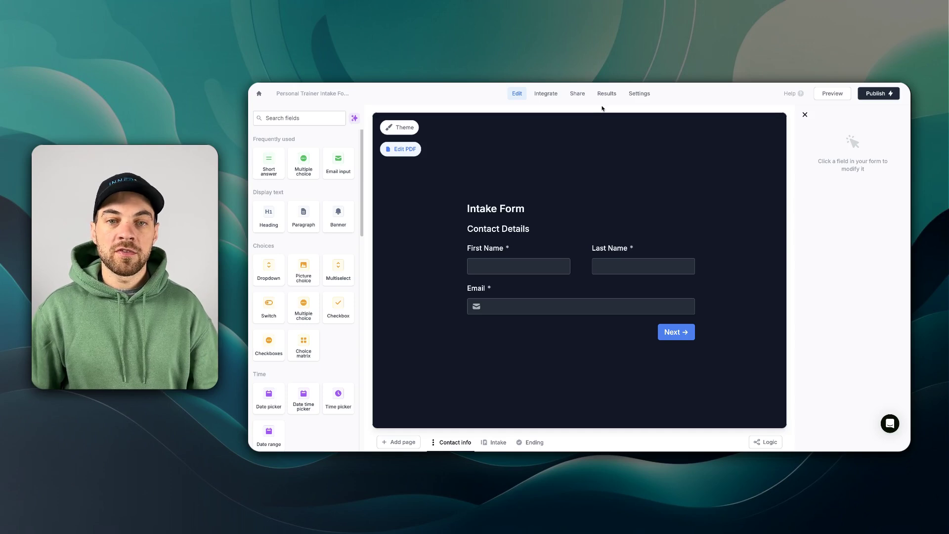
- In Results, preview the Intake Form PDF generated for the test submission in row 1
left_click(606, 94)
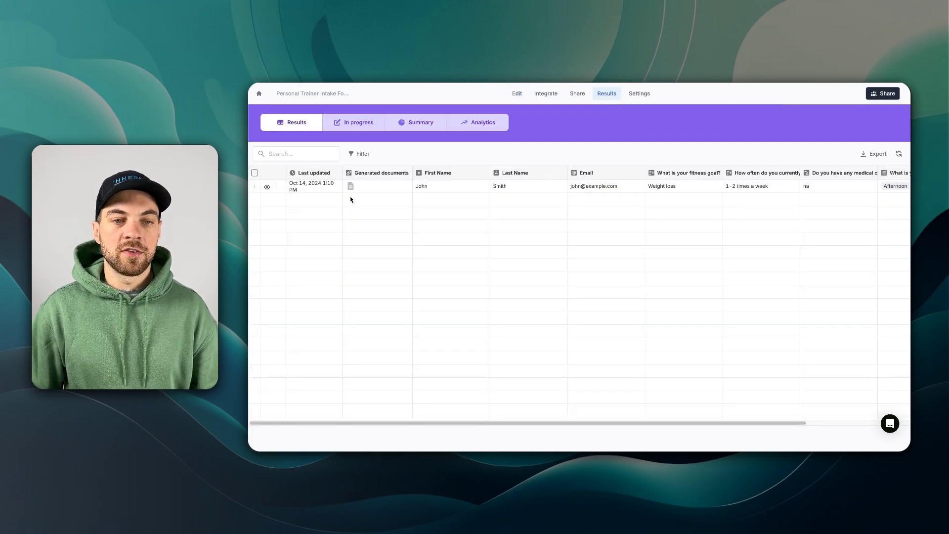
scroll(629, 191, "right", 5)
scroll(707, 185, "left", 5)
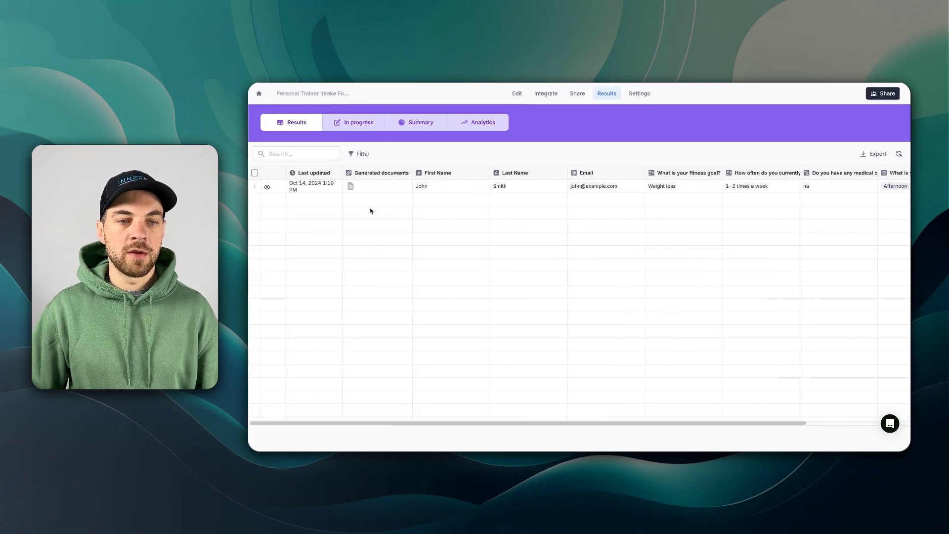
left_click(352, 188)
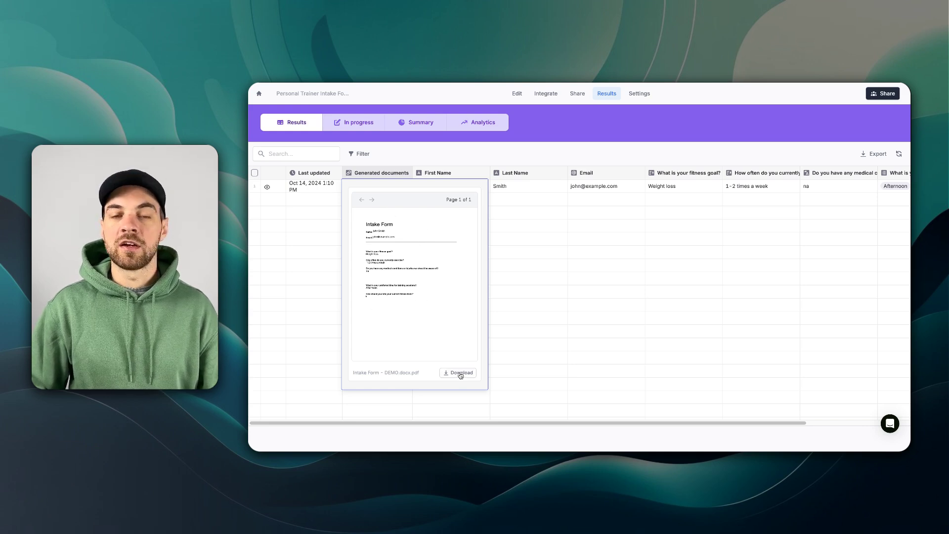
left_click(535, 147)
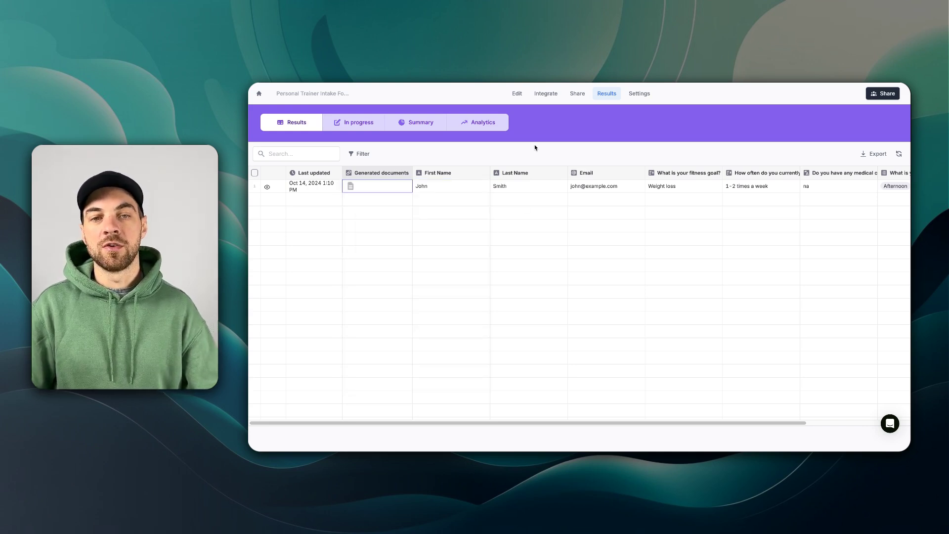
- Return to the form editor and publish the Personal Trainer Intake form
left_click(517, 93)
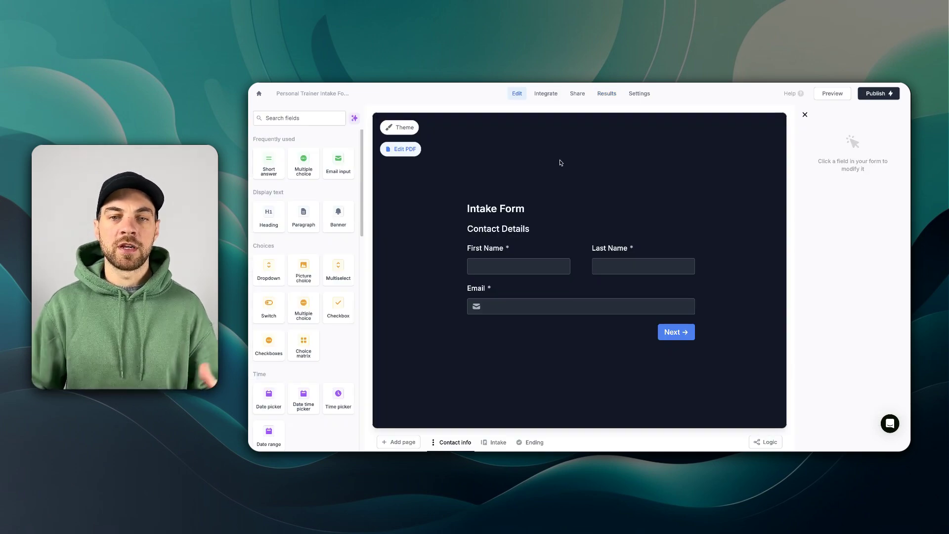
left_click(878, 95)
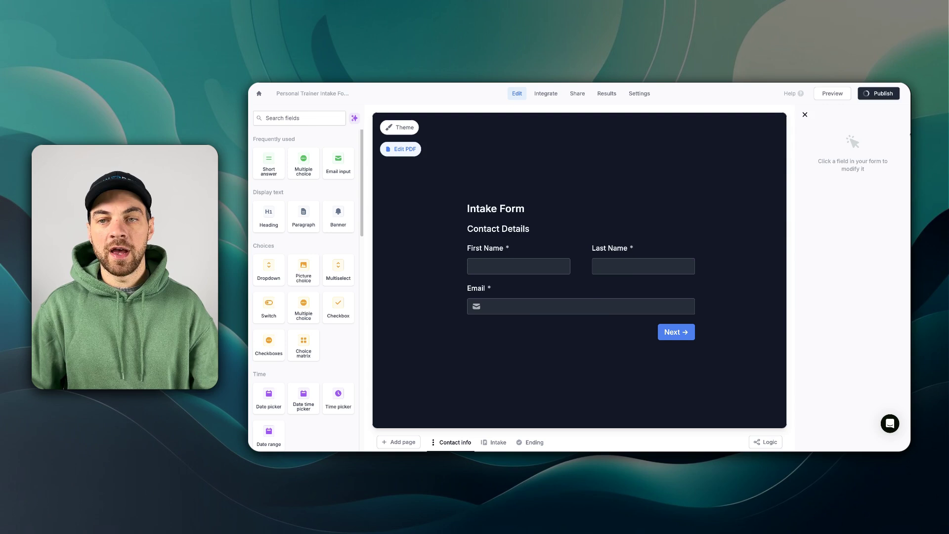